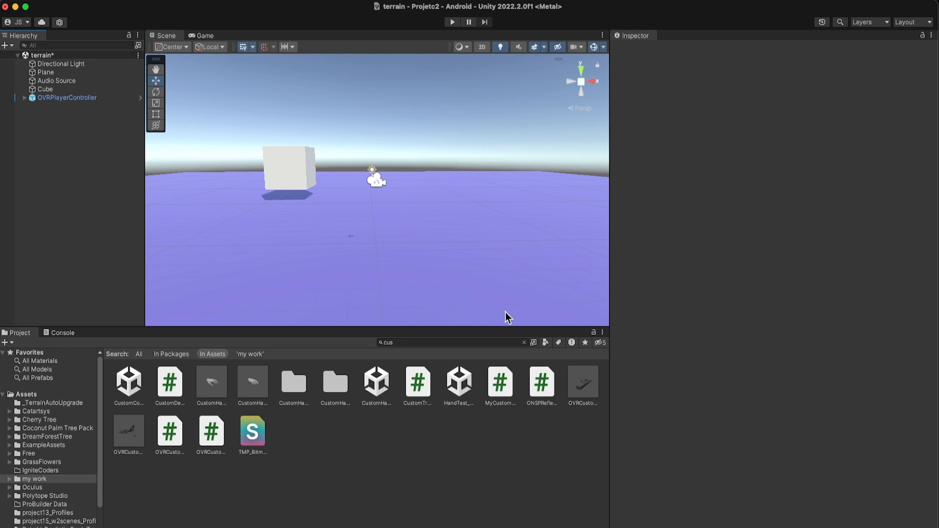
Enlarge the Scene view by shrinking the Project and Inspector areas, and bring the cube closer in view.
left_click_drag(504, 328, 514, 428)
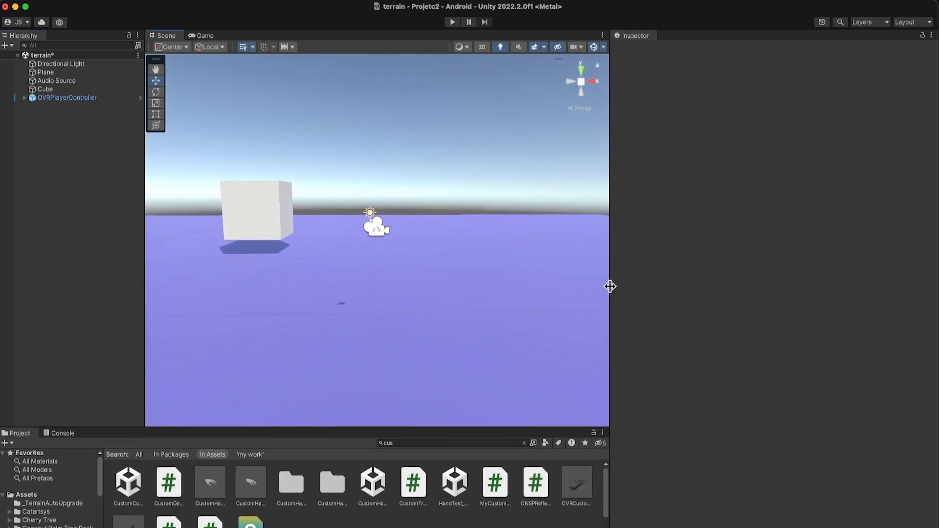
left_click_drag(610, 287, 770, 292)
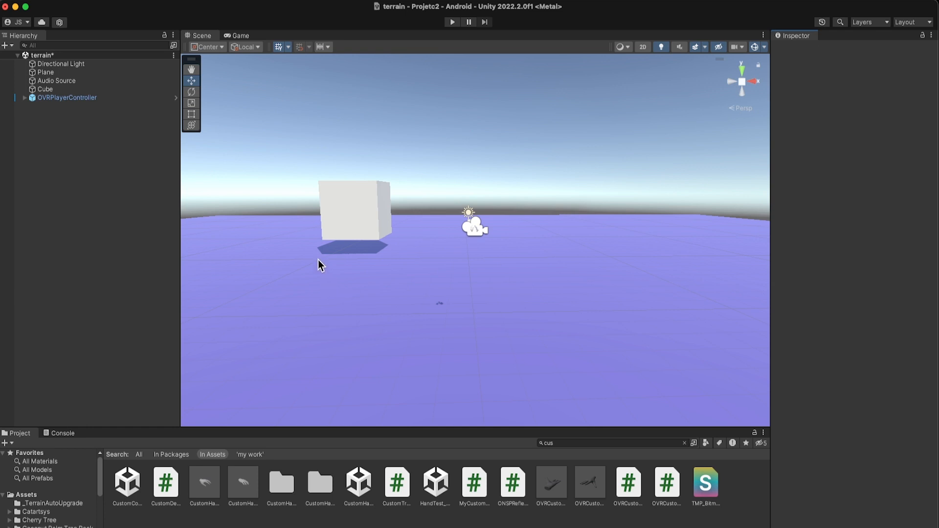
scroll(324, 255, "up", 2)
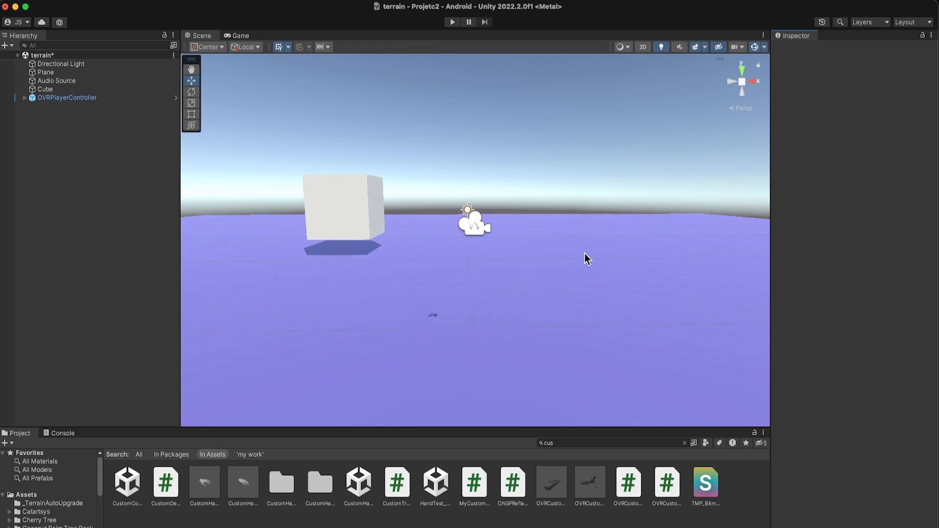
mouse_move(584, 256)
right_mouse_down()
mouse_move(528, 210)
mouse_move(570, 220)
mouse_move(616, 265)
mouse_move(587, 271)
mouse_move(577, 247)
mouse_move(597, 245)
mouse_move(583, 245)
right_mouse_up()
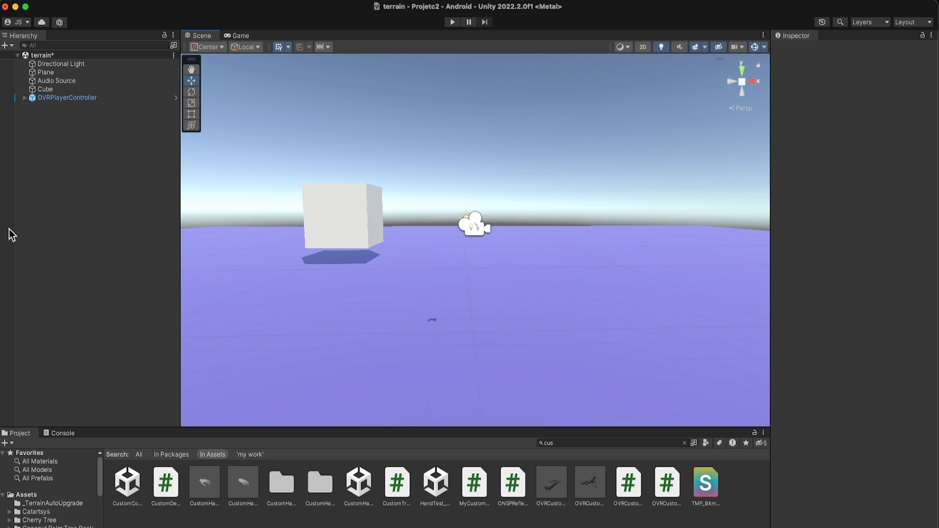
Filter the project assets by "ovrph" and make the asset area taller.
left_click(570, 443)
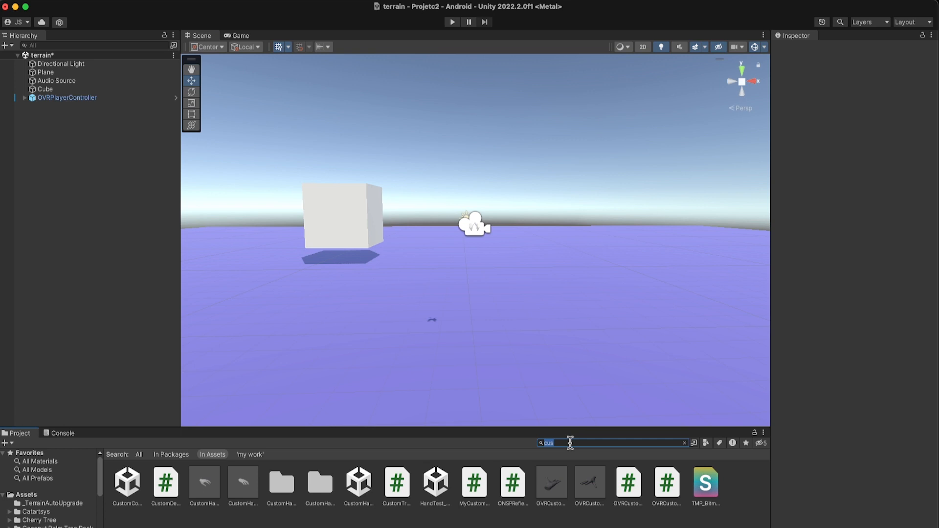
type("ovr")
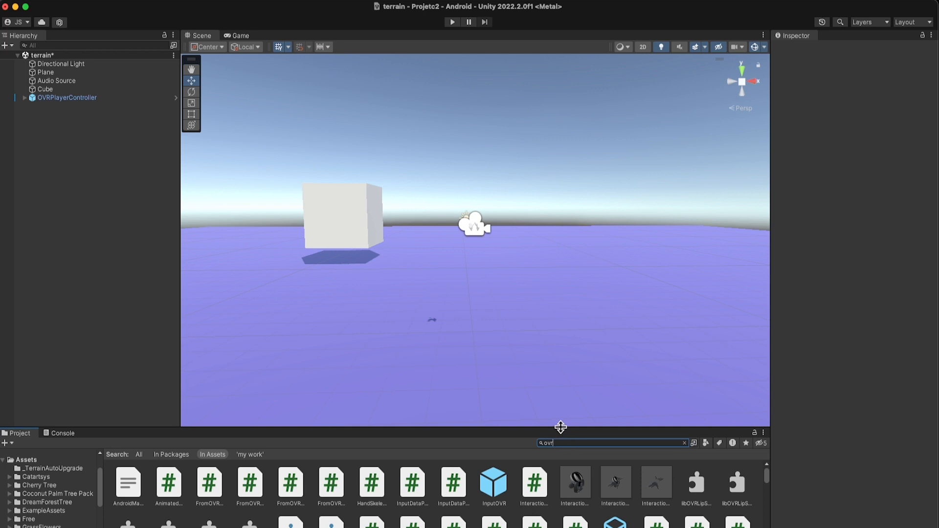
left_click_drag(560, 428, 560, 380)
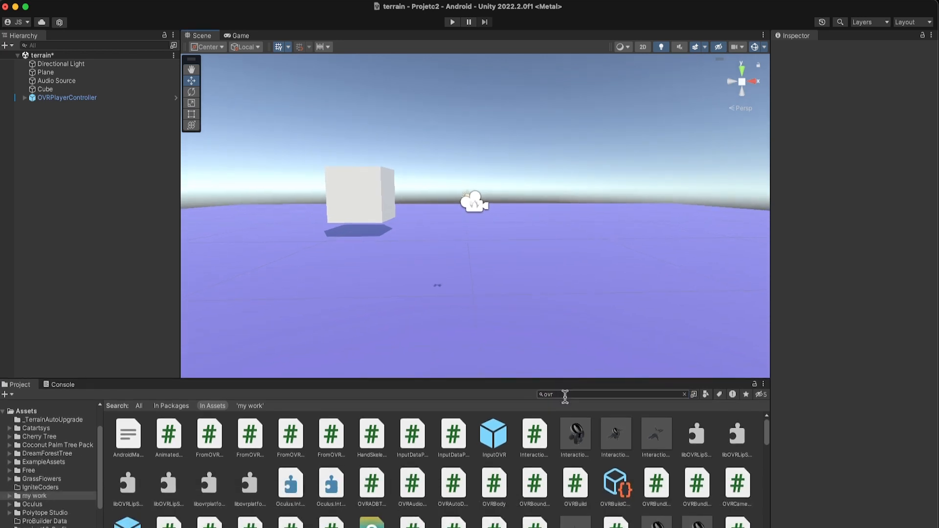
left_click(565, 397)
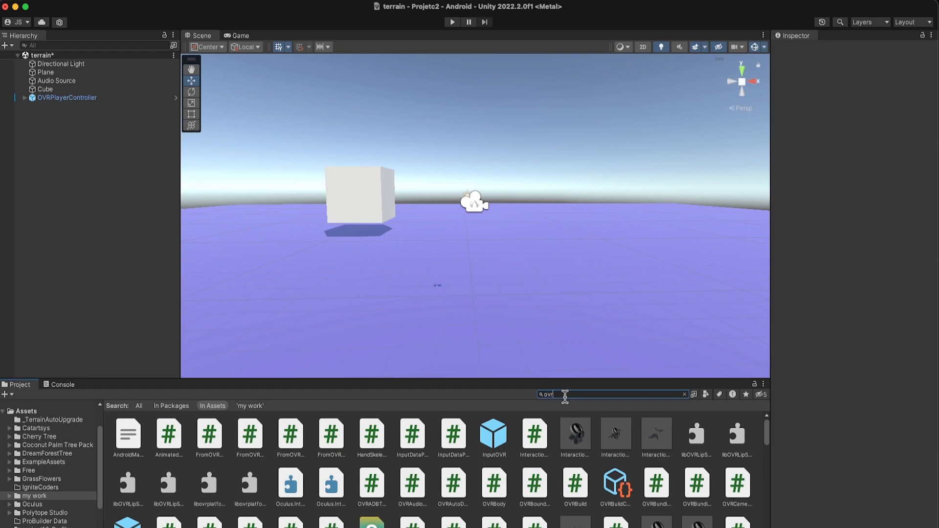
type("ovrph")
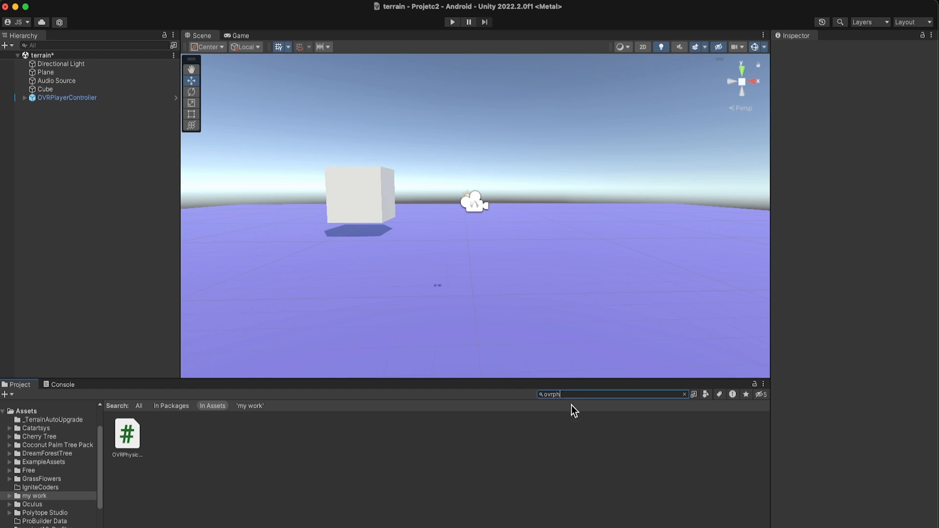
Attach the OVRPhysicsRaycaster script to the OVRCameraRig object inside OVRPlayerController.
left_click(23, 98)
left_click(31, 115)
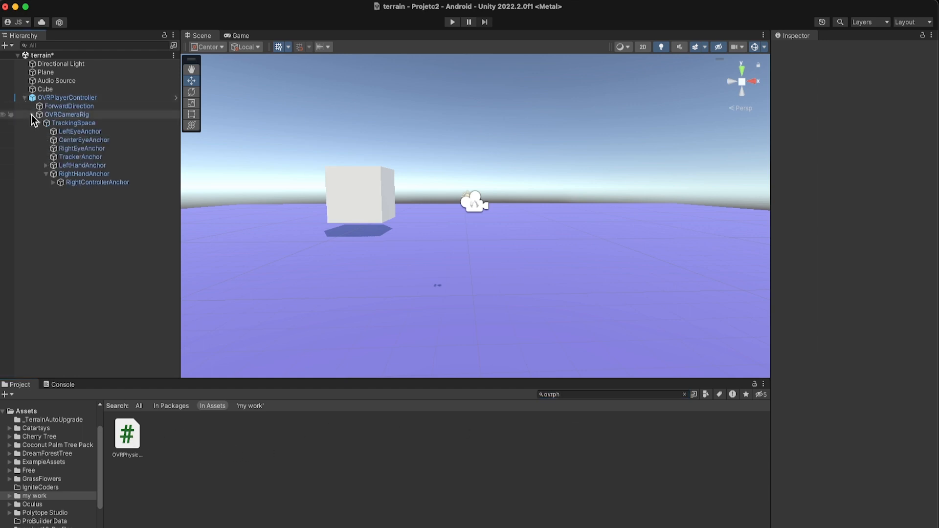
left_click(45, 174)
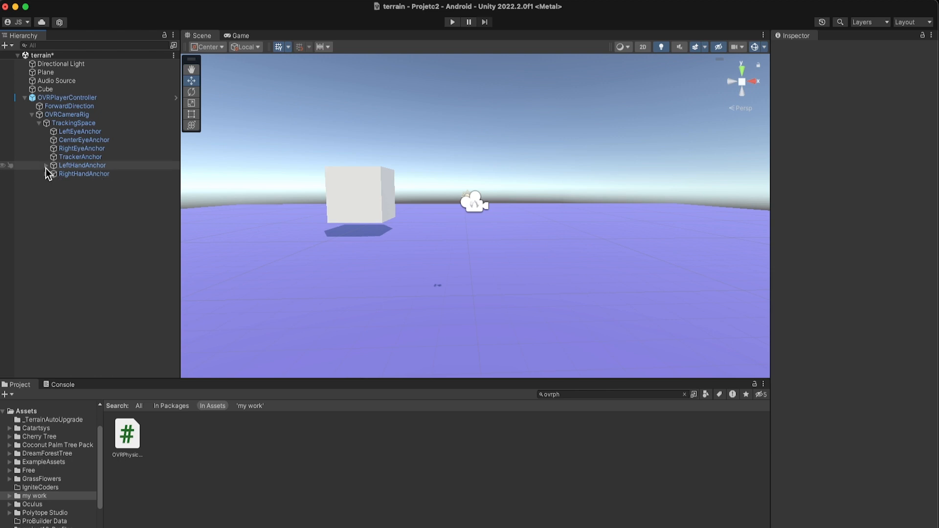
left_click(46, 165)
left_click(46, 182)
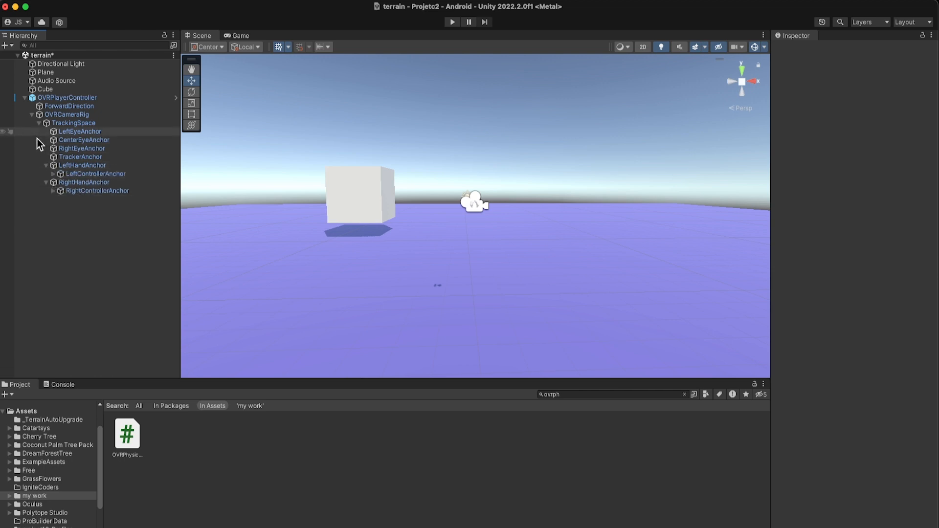
left_click(31, 115)
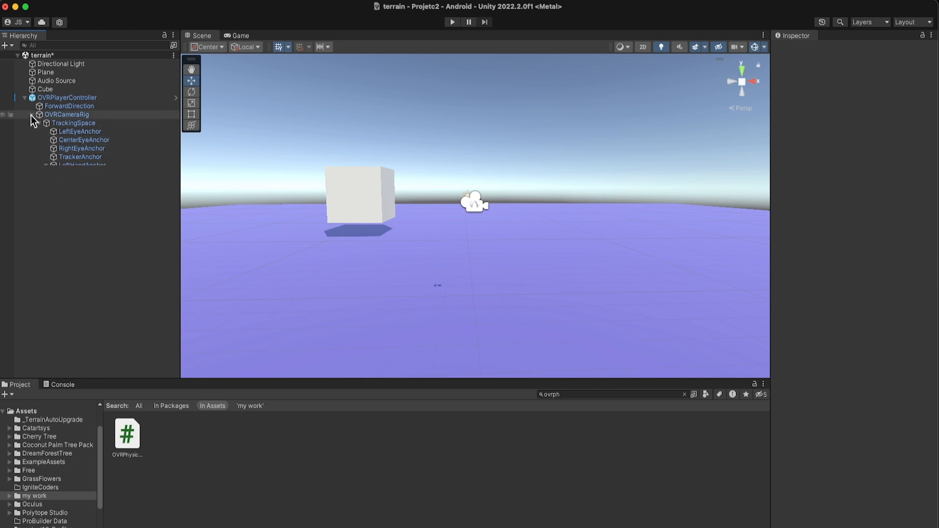
left_click_drag(131, 440, 73, 116)
left_click(68, 116)
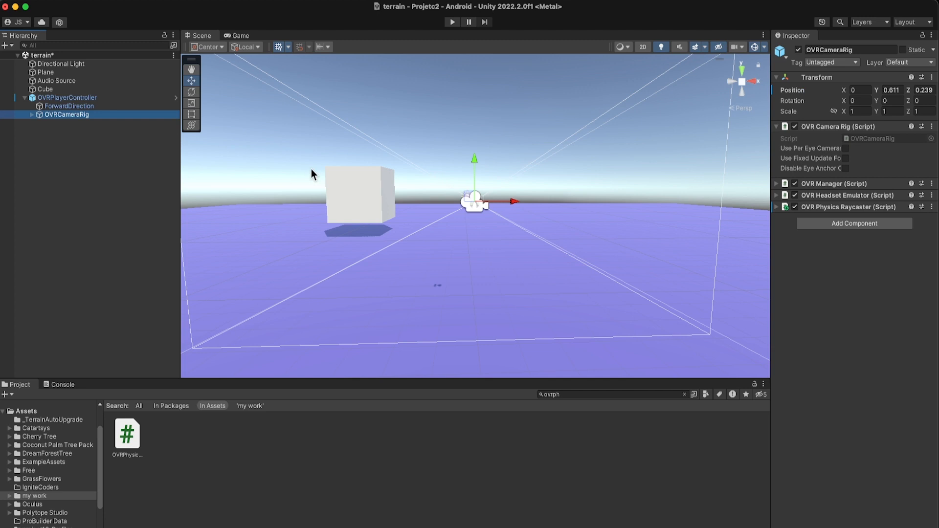
Review the OVR Physics Raycaster settings on OVRCameraRig, and collapse the OVRPlayerController hierarchy.
left_click(777, 207)
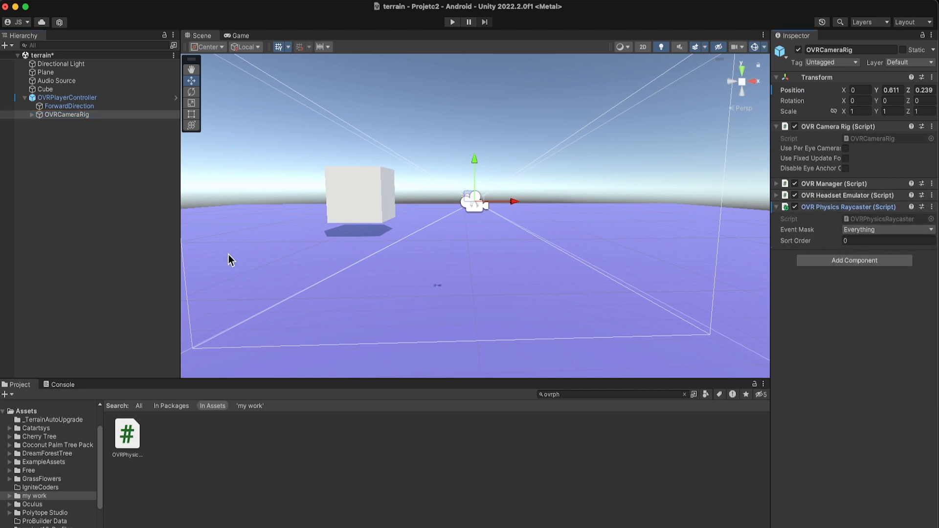
left_click(56, 166)
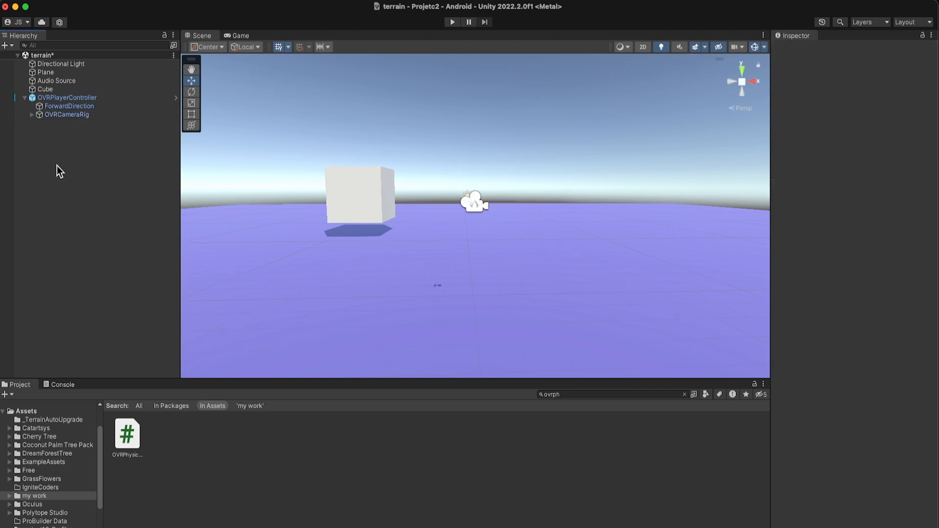
left_click(24, 97)
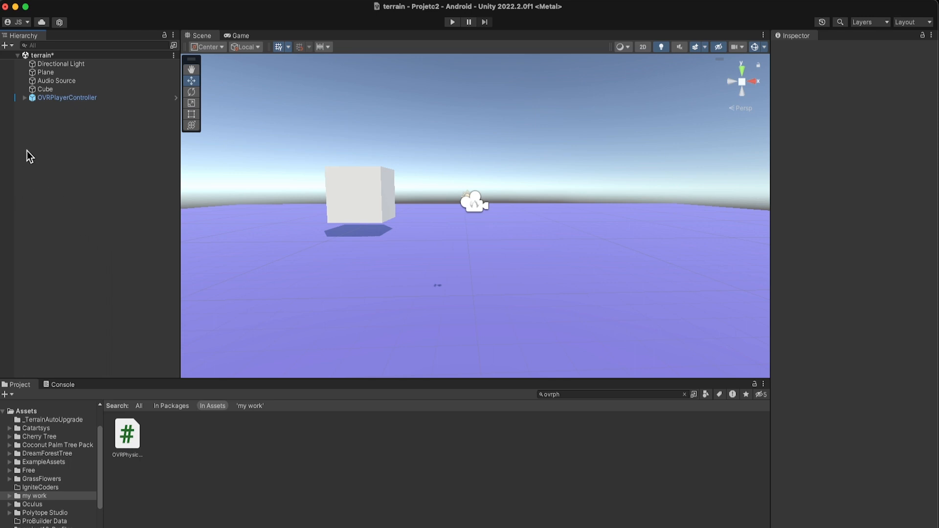
Find the UIHelpers prefab with the search "UIh", add it to the scene's root level and expand its children.
left_click(557, 395)
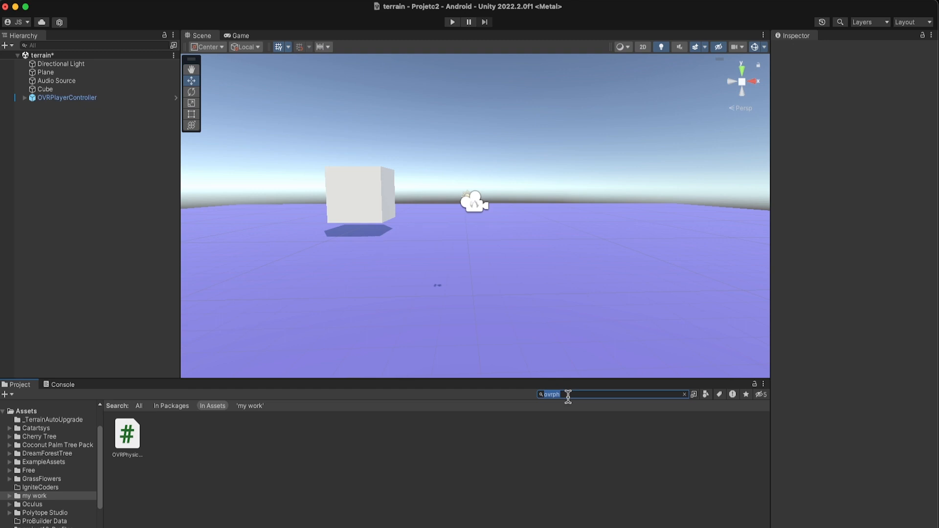
type("UI")
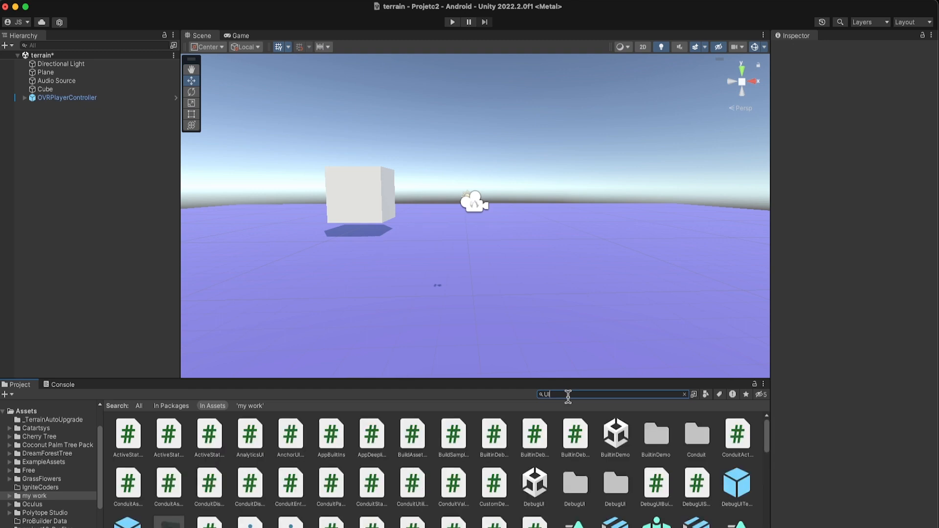
type("h")
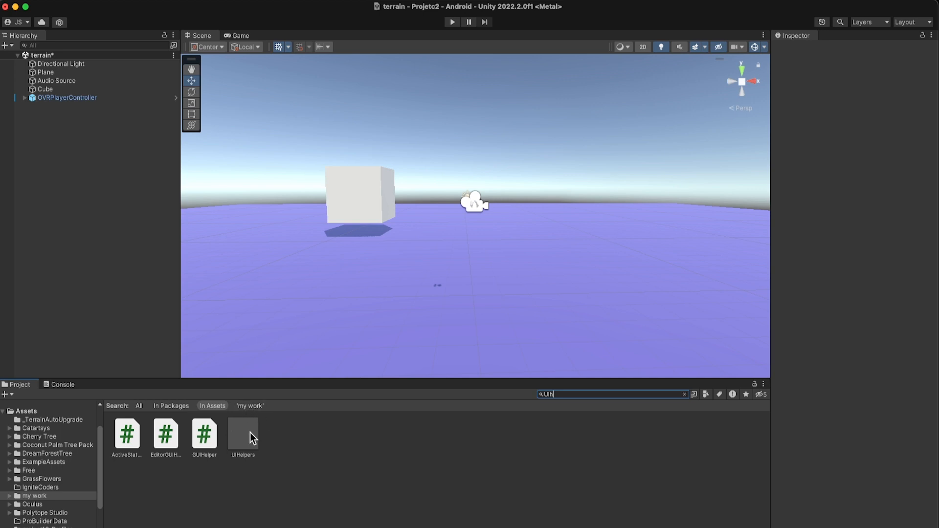
left_click_drag(251, 433, 63, 147)
left_click(24, 106)
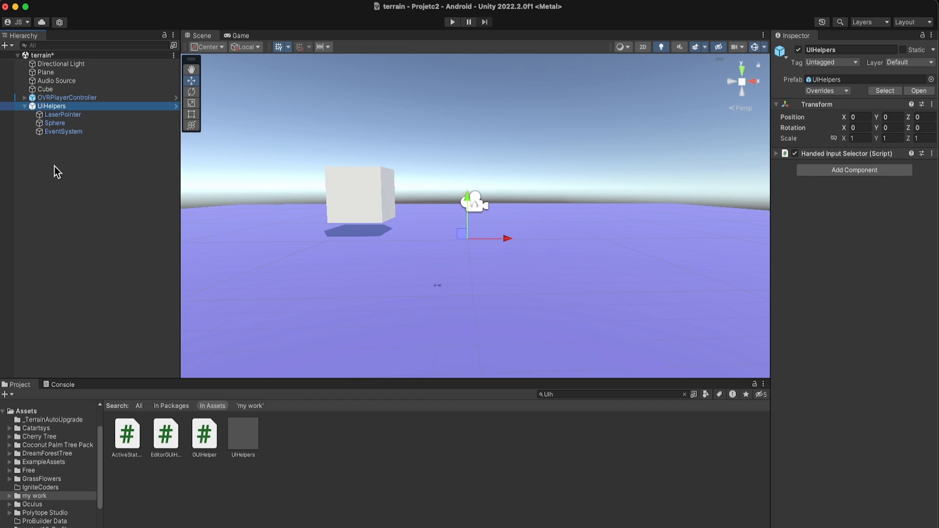
Examine the EventSystem settings under UIHelpers, widening the Inspector so the full property names can be read.
left_click(57, 134)
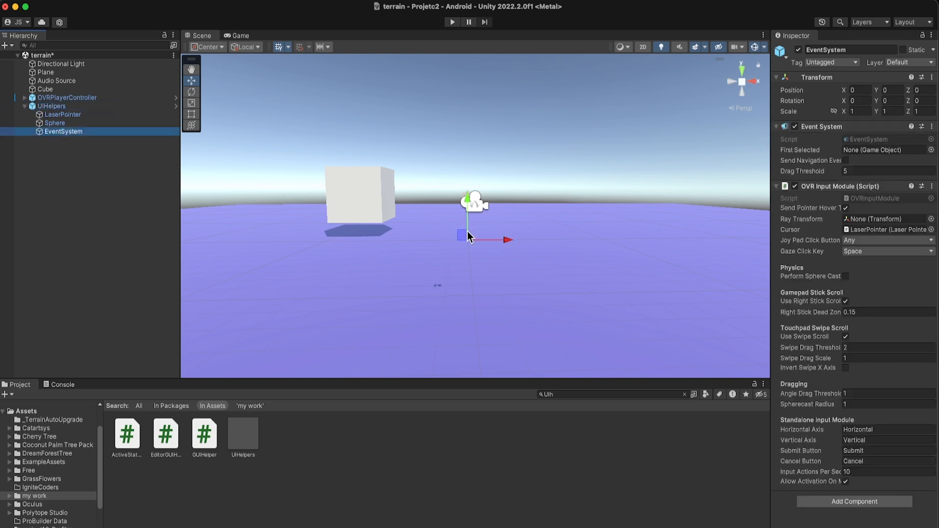
left_click_drag(771, 206, 634, 193)
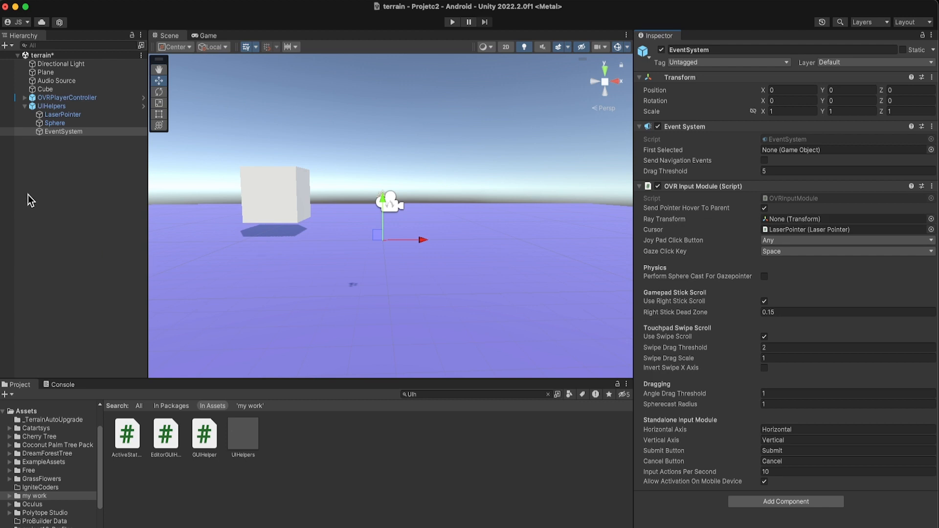
left_click(47, 122)
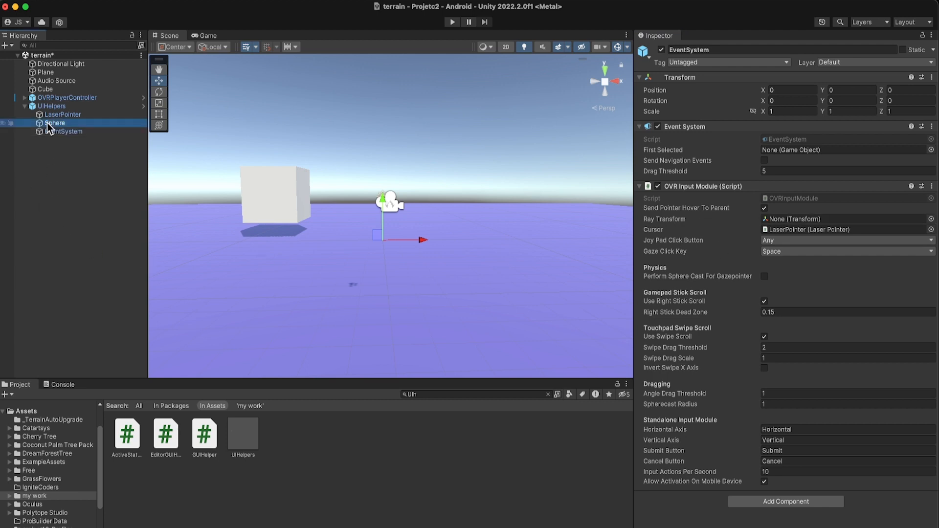
left_click(49, 116)
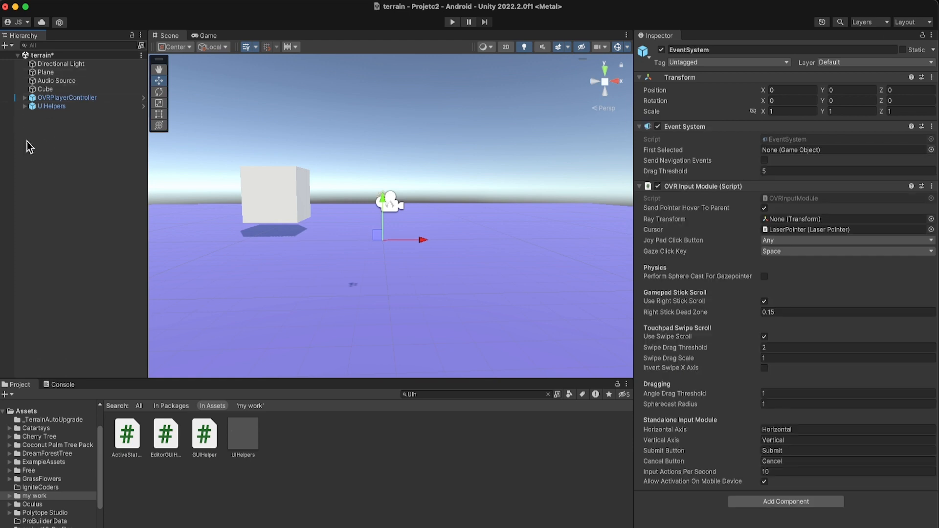
Clear the selection and create a new UI Canvas at the scene's root level.
right_click(36, 139)
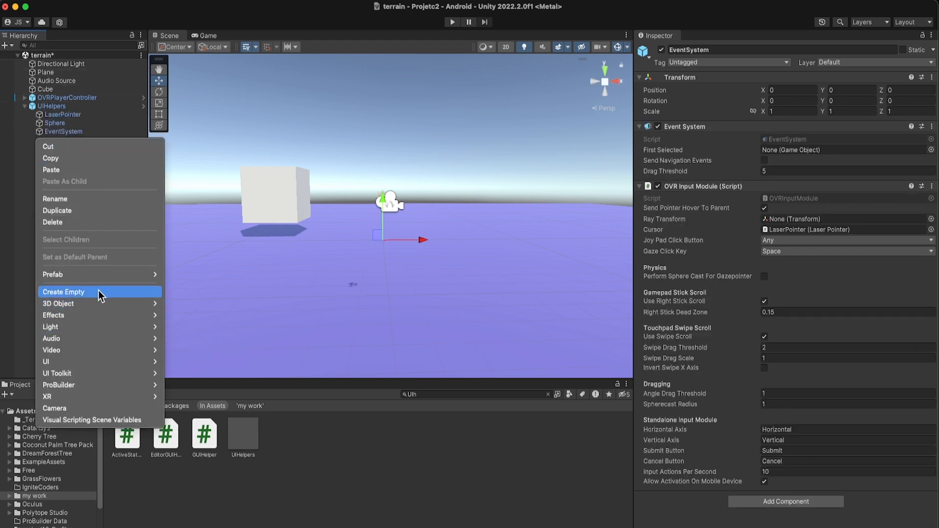
mouse_move(93, 362)
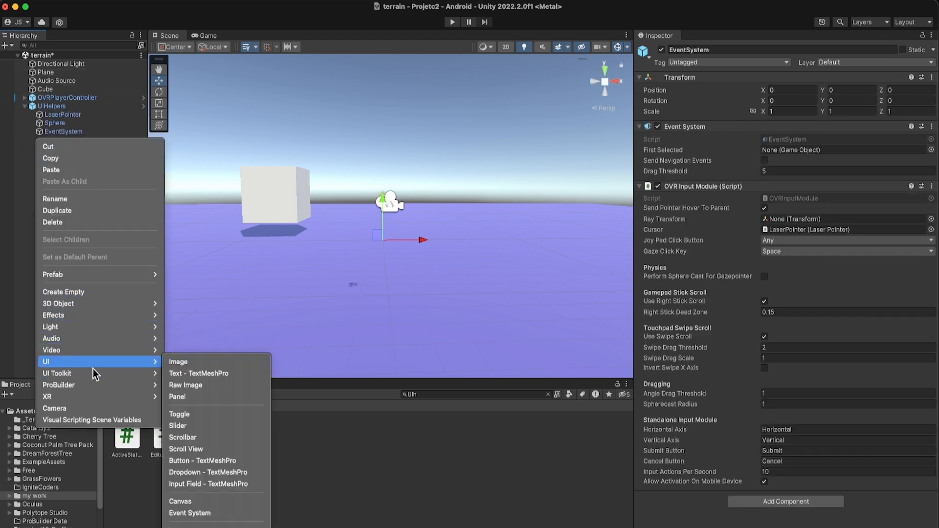
left_click(7, 224)
right_click(39, 181)
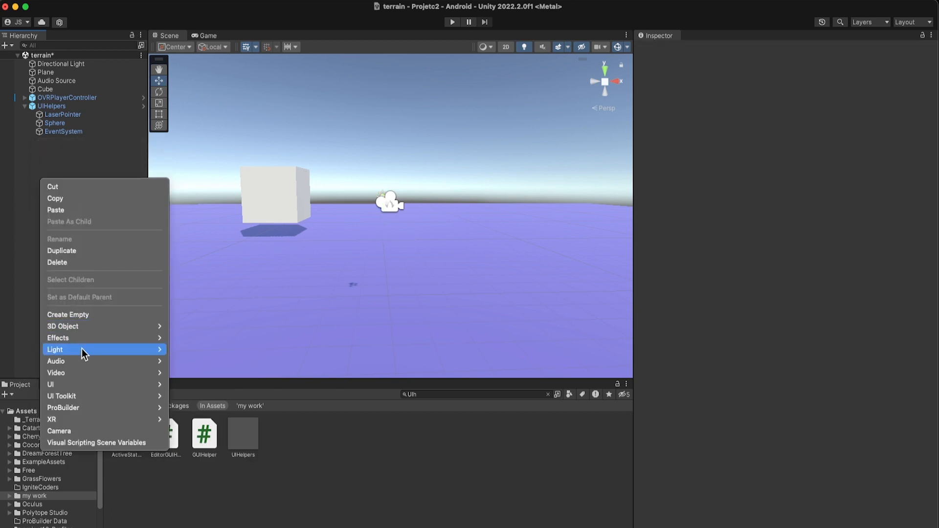
mouse_move(84, 386)
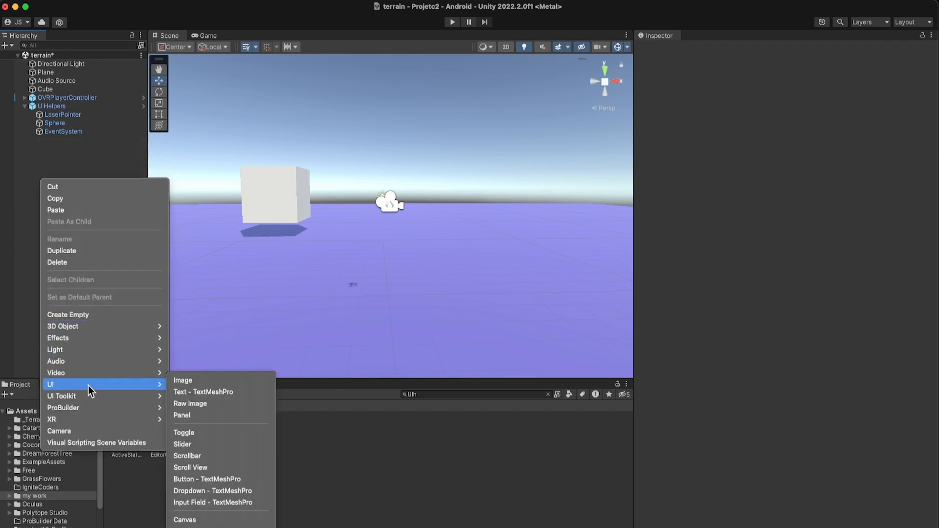
left_click(202, 520)
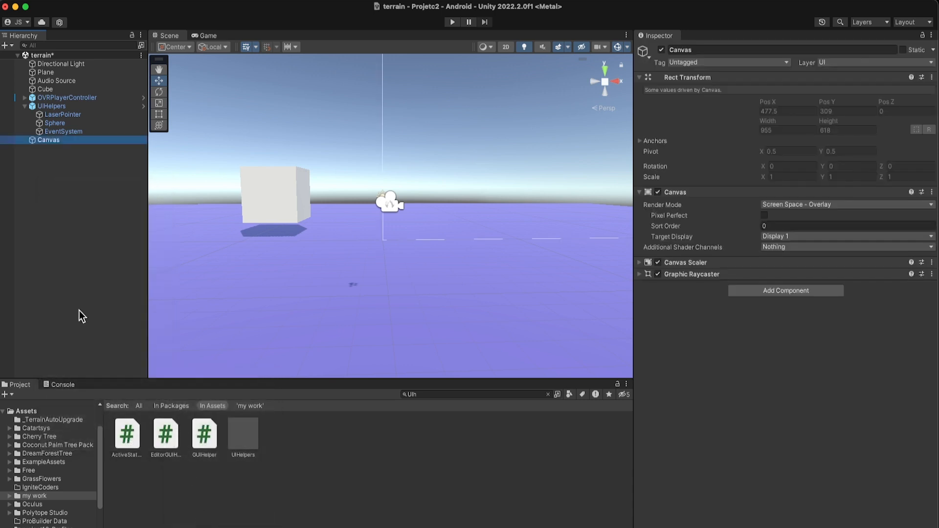
left_click(63, 241)
Set the Canvas's layer to Default and its render mode to World Space.
left_click(46, 141)
left_click(854, 63)
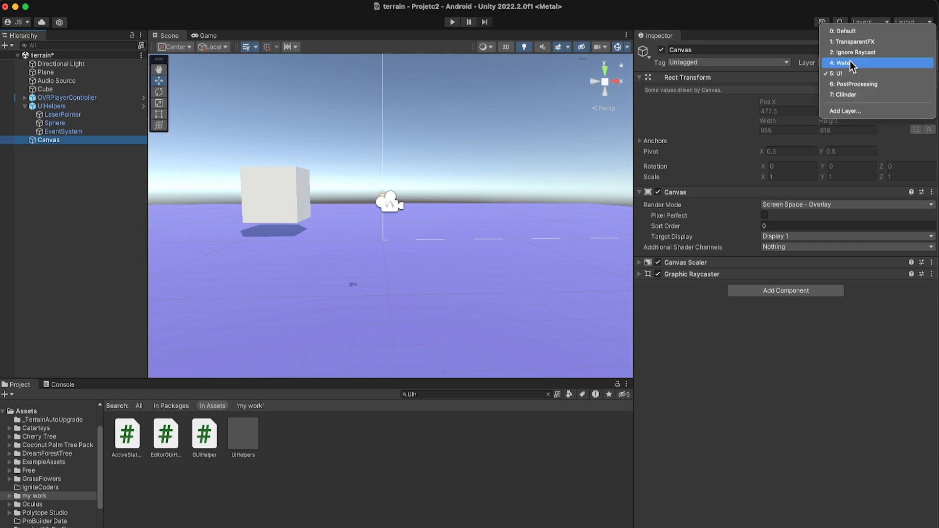
left_click(851, 31)
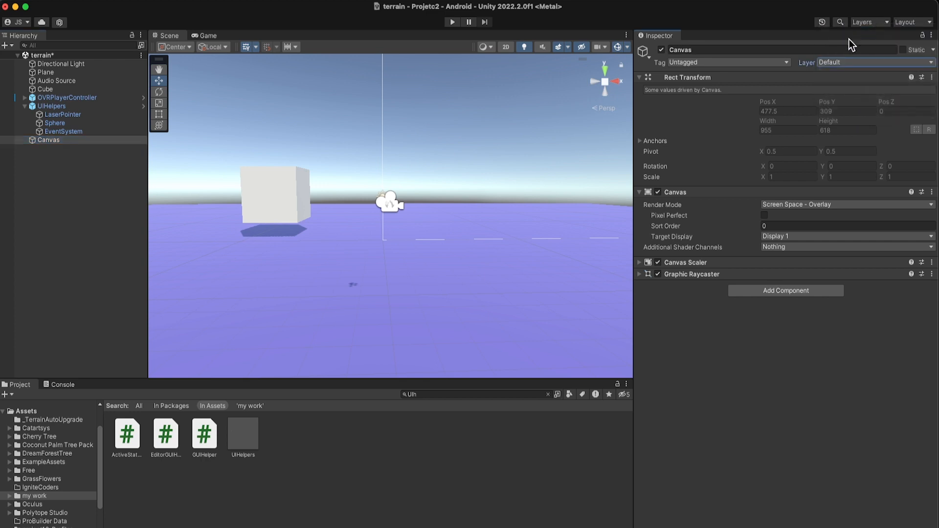
left_click(779, 206)
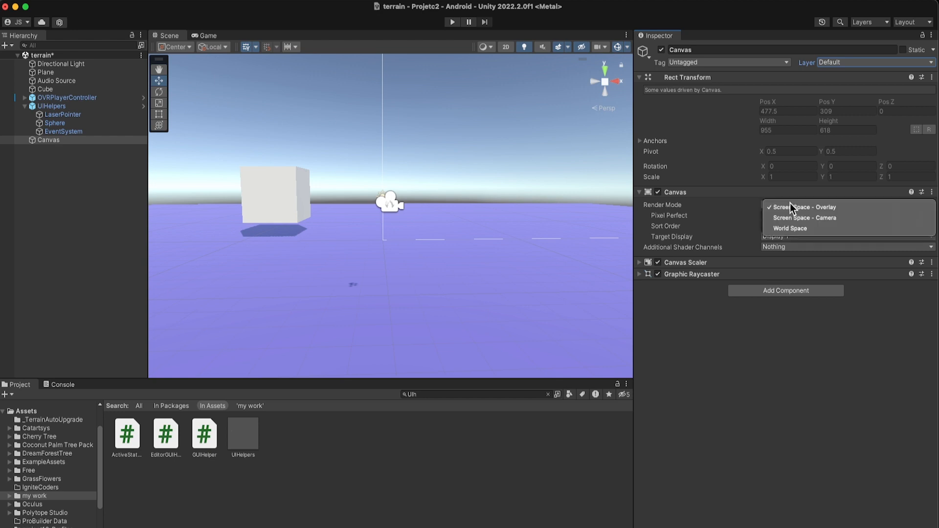
left_click(789, 229)
scroll(396, 211, "down", 2)
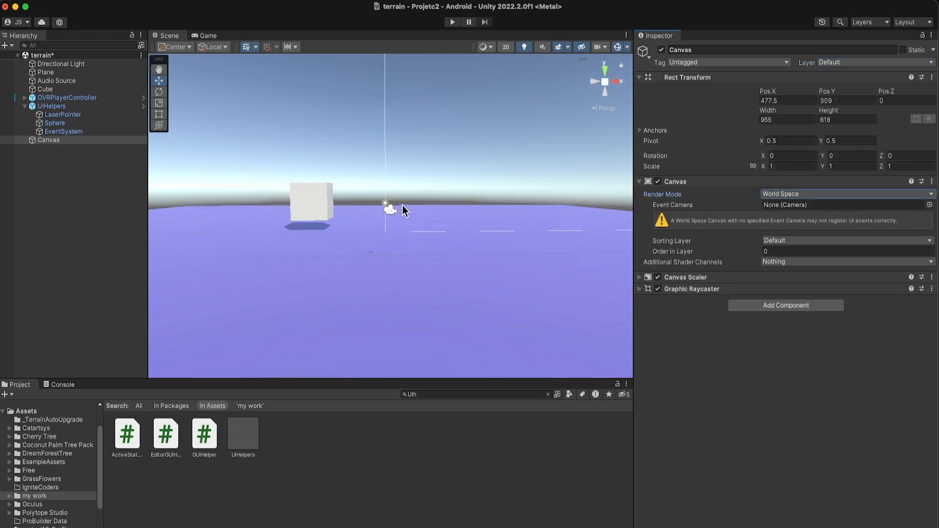
scroll(402, 205, "down", 8)
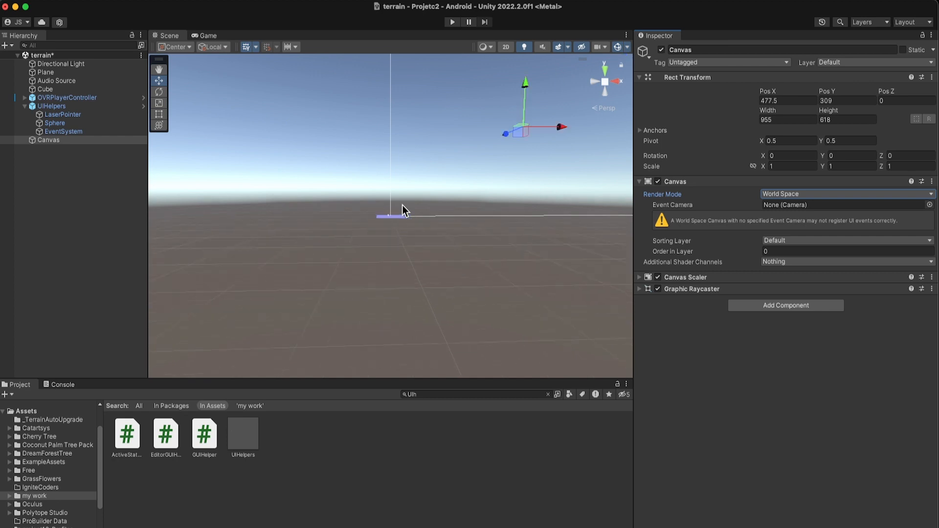
Set the Canvas's position to 0 on the X, Y and Z axes.
scroll(403, 205, "down", 2)
scroll(423, 198, "up", 4)
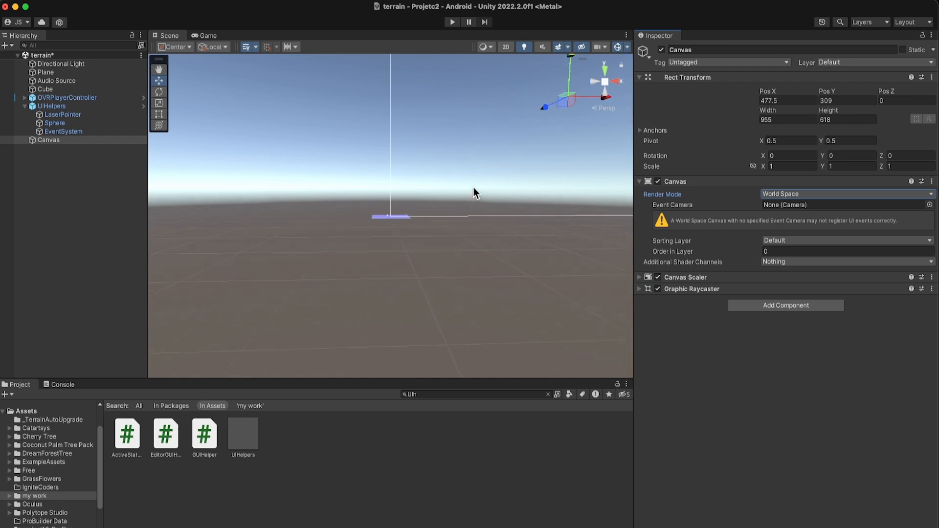
left_click(774, 101)
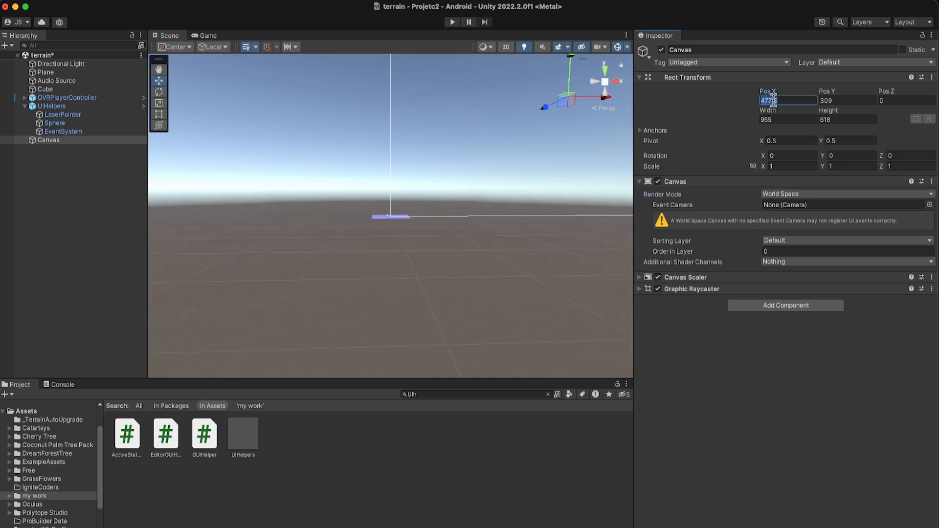
type("0")
key("Return")
left_click(832, 100)
type("0")
key("Return")
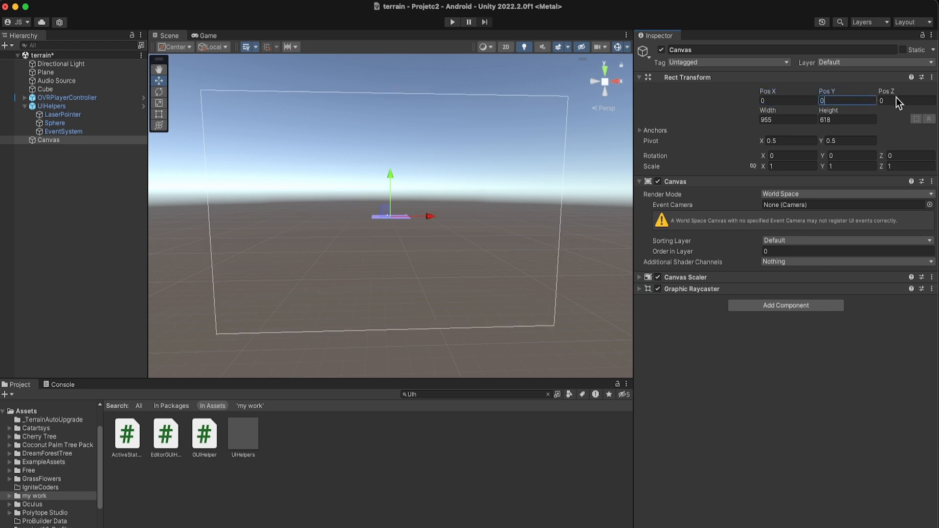
left_click(897, 100)
type("0")
Set the Canvas's width and height to 0.01 and frame it in the Scene view to check its size.
left_click(773, 119)
type(".01")
left_click(844, 119)
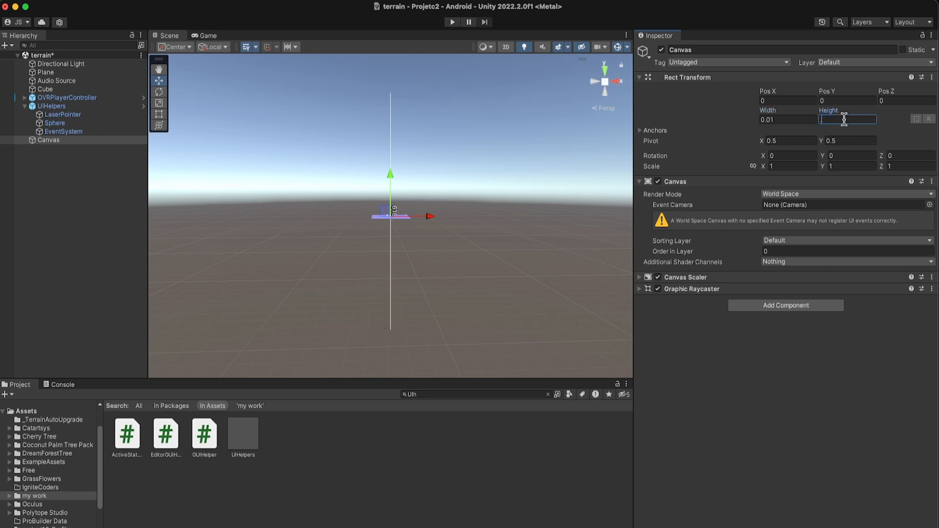
type(".01")
left_click(74, 174)
double_click(37, 139)
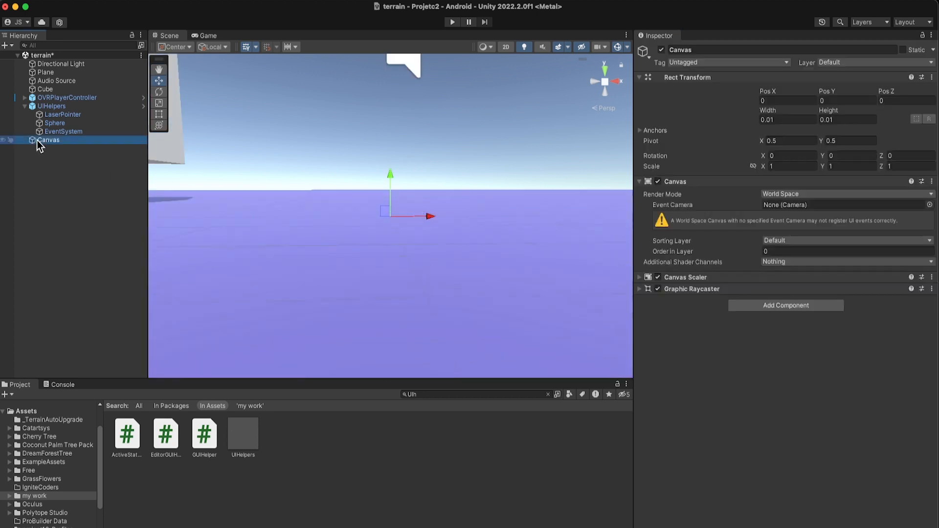
scroll(374, 195, "down", 8)
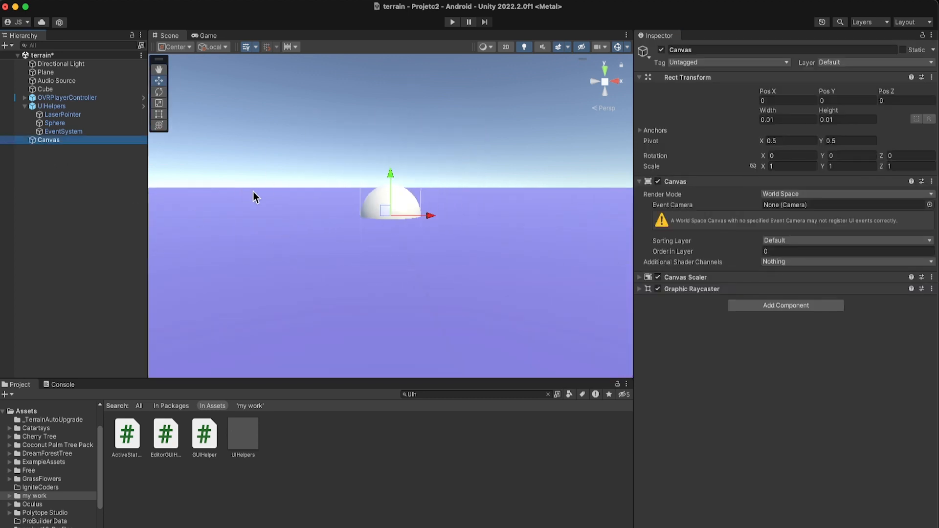
left_click_drag(285, 181, 62, 189, "alt")
scroll(279, 201, "down", 3)
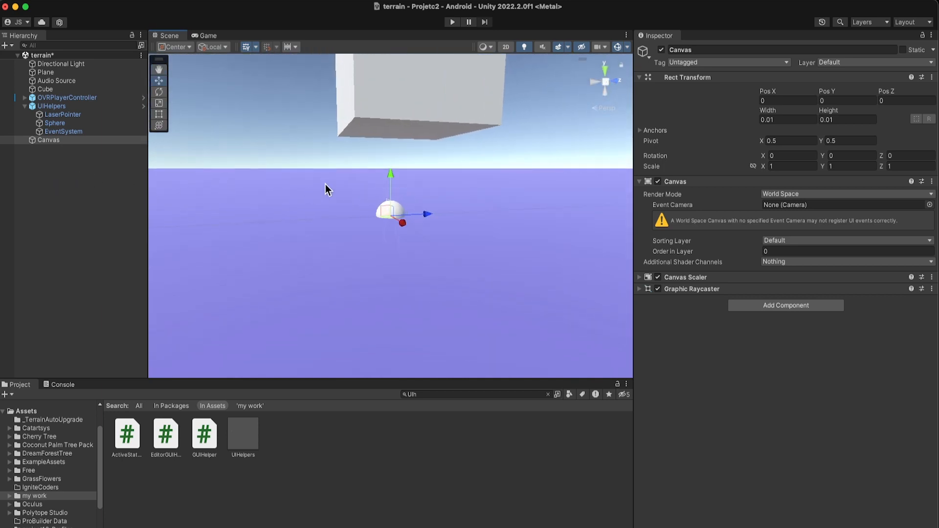
left_click_drag(325, 187, 485, 201, "alt")
left_click(95, 123)
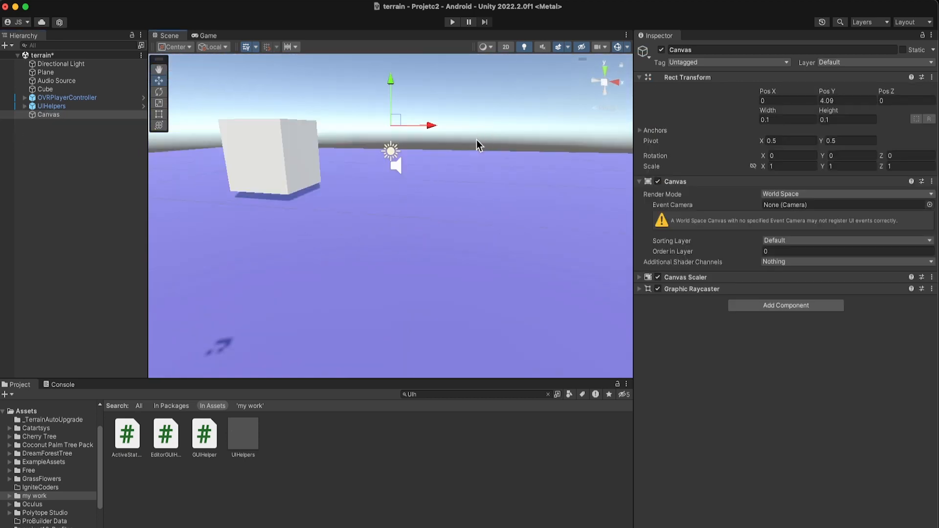
Set the Canvas's width and height to 1.
scroll(455, 132, "down", 3)
left_click_drag(504, 158, 521, 181, "alt")
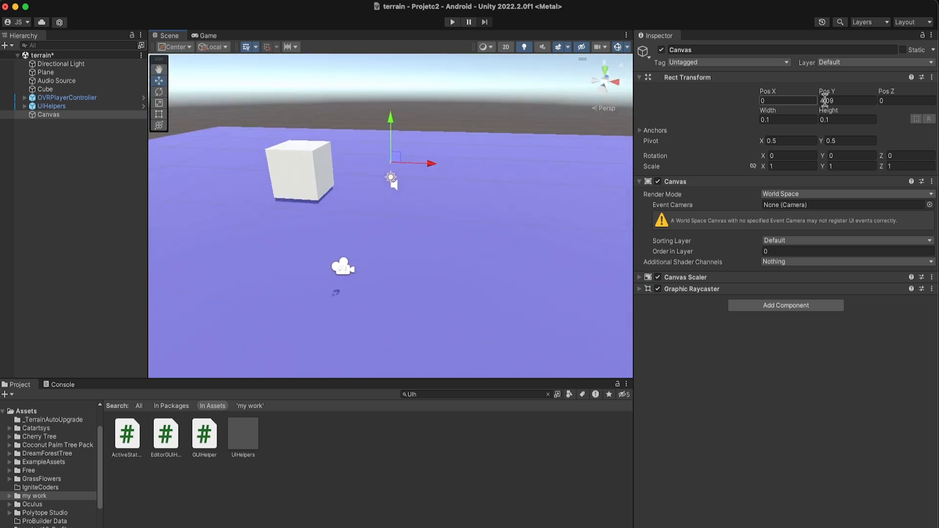
left_click(784, 120)
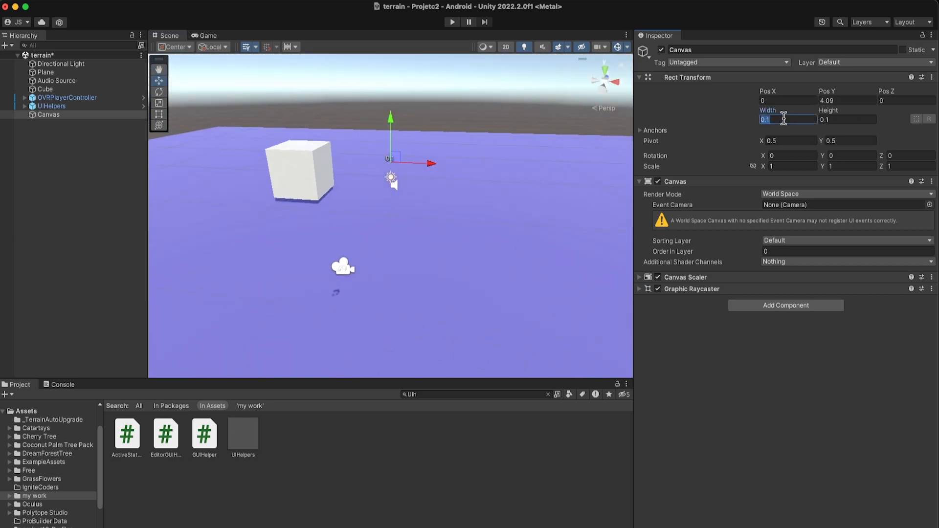
type("1")
key("Tab")
type("1")
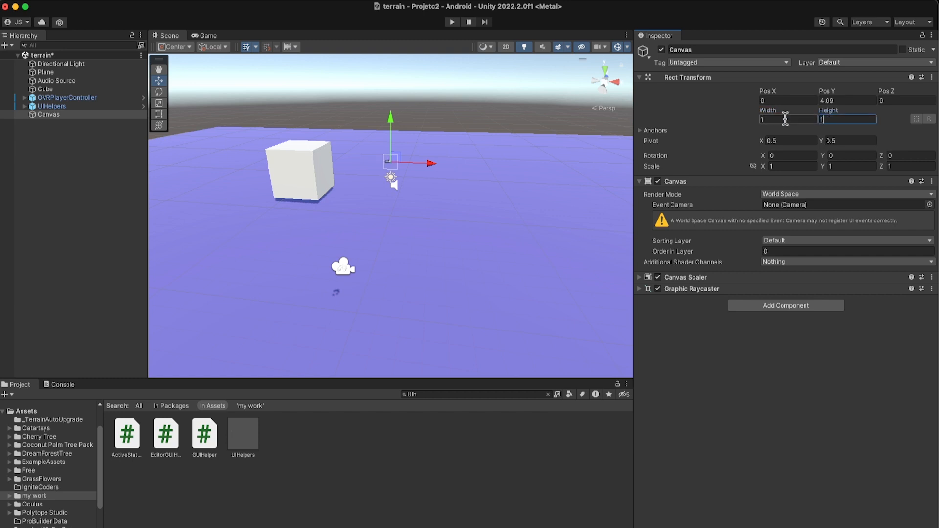
Set the Canvas's width and height to 3 and check the player's view of the scene in the Game view.
left_click(770, 119)
type("3")
key("Tab")
type("3")
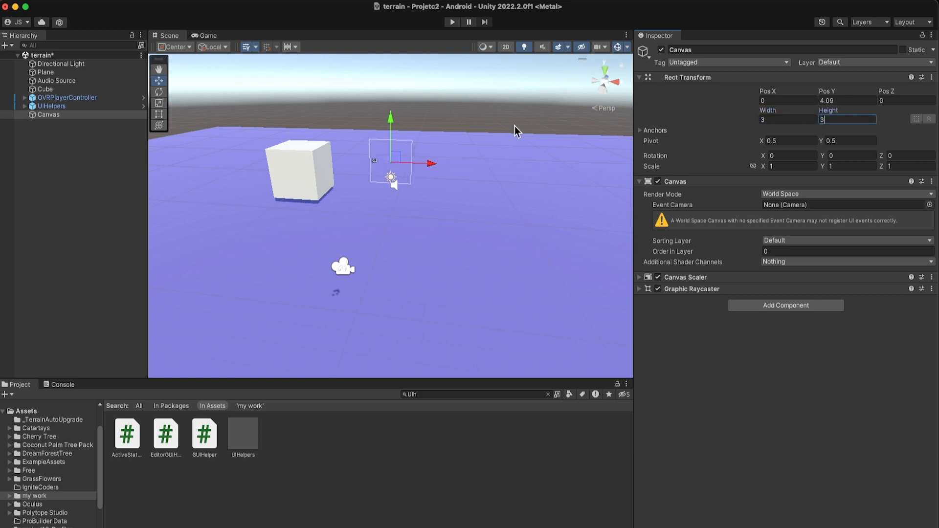
mouse_move(487, 168)
right_mouse_down()
mouse_move(342, 163)
mouse_move(489, 175)
right_mouse_up()
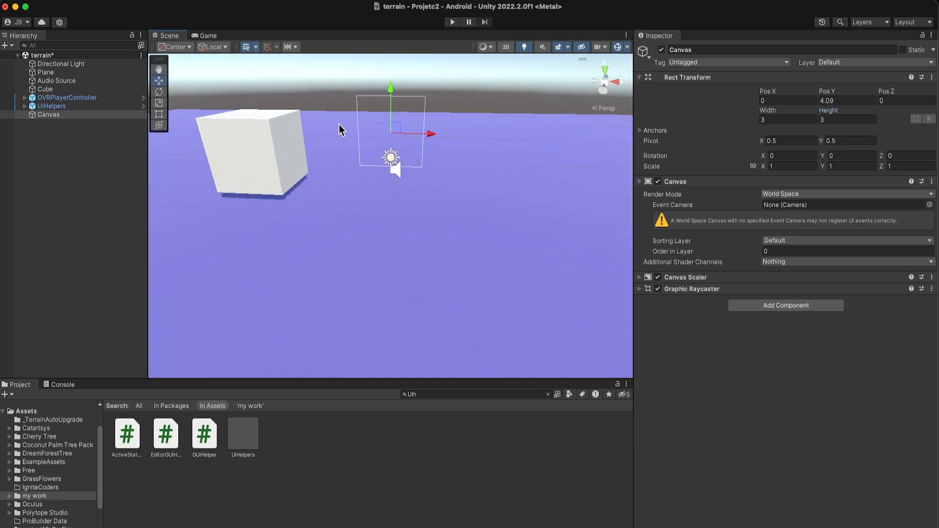
left_click(208, 36)
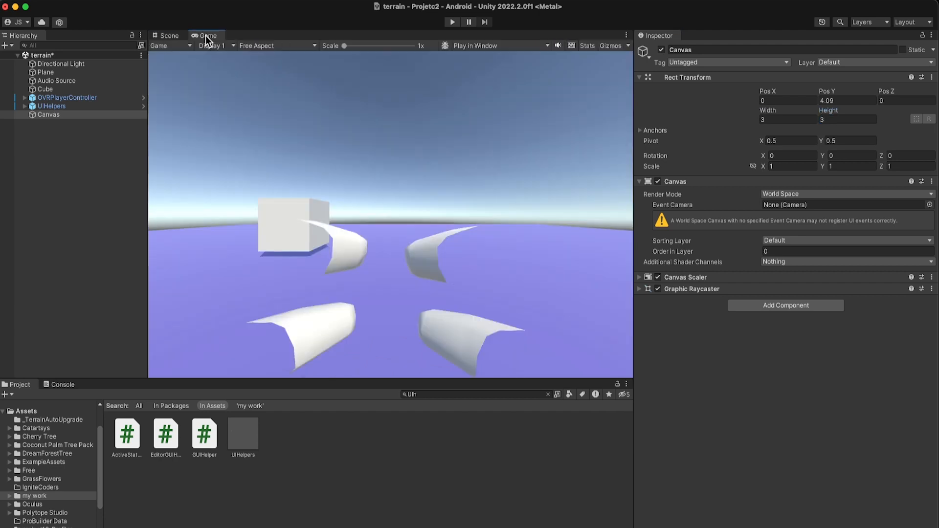
left_click(166, 39)
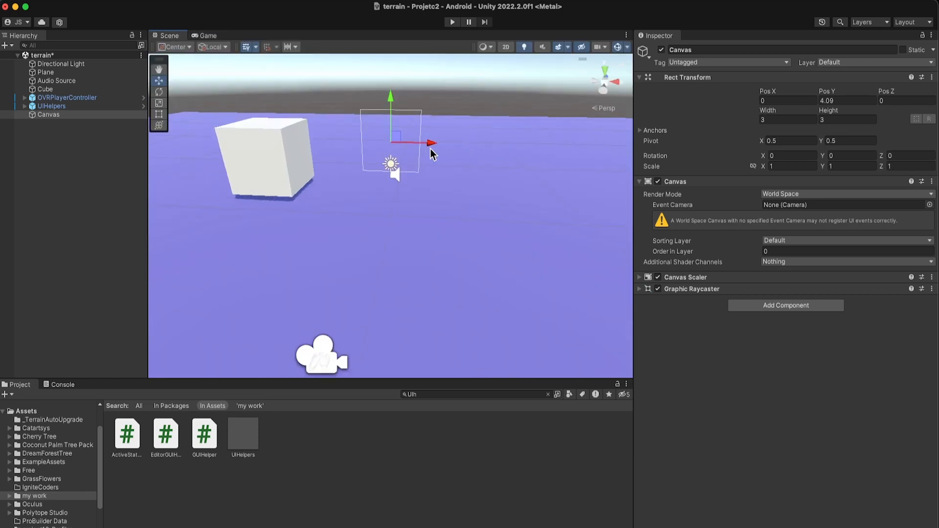
Move the Canvas in the scene to about -1.18 on X and -2.3 on Z.
left_click_drag(430, 146, 340, 159)
left_click_drag(408, 134, 474, 142)
left_click_drag(501, 131, 409, 149, "alt")
scroll(428, 169, "up", 3)
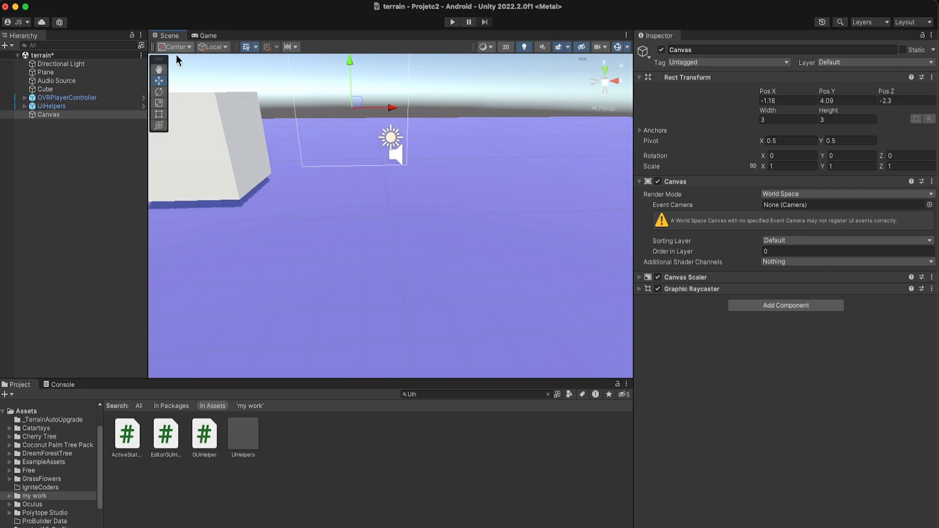
left_click_drag(342, 98, 459, 183, "alt")
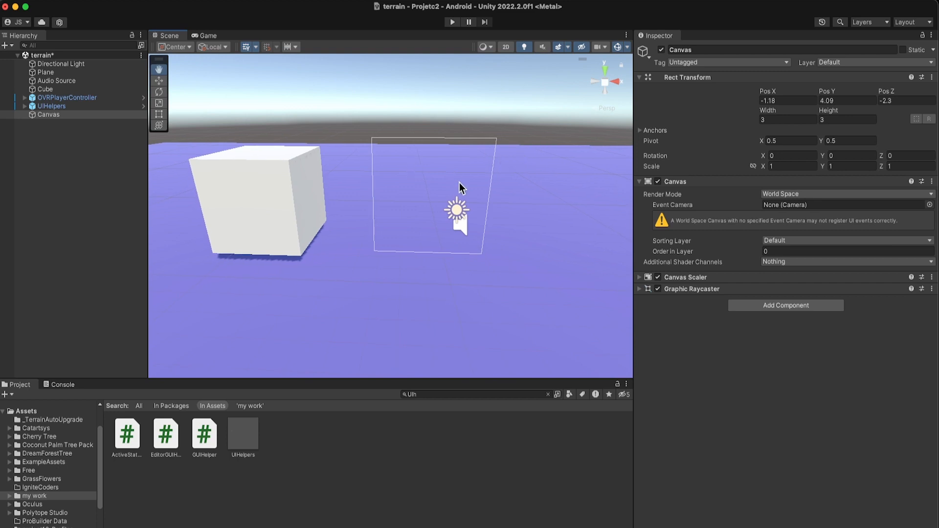
left_click(52, 116)
right_click(45, 132)
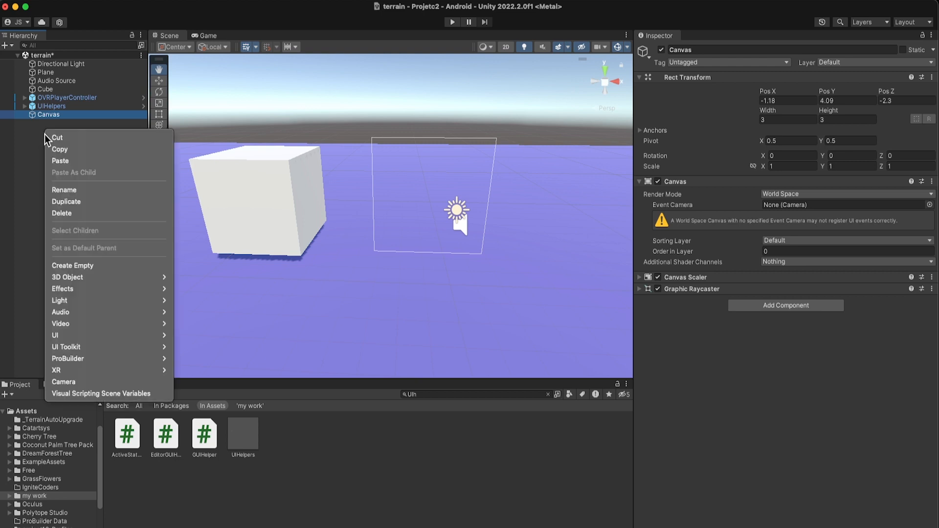
left_click(22, 153)
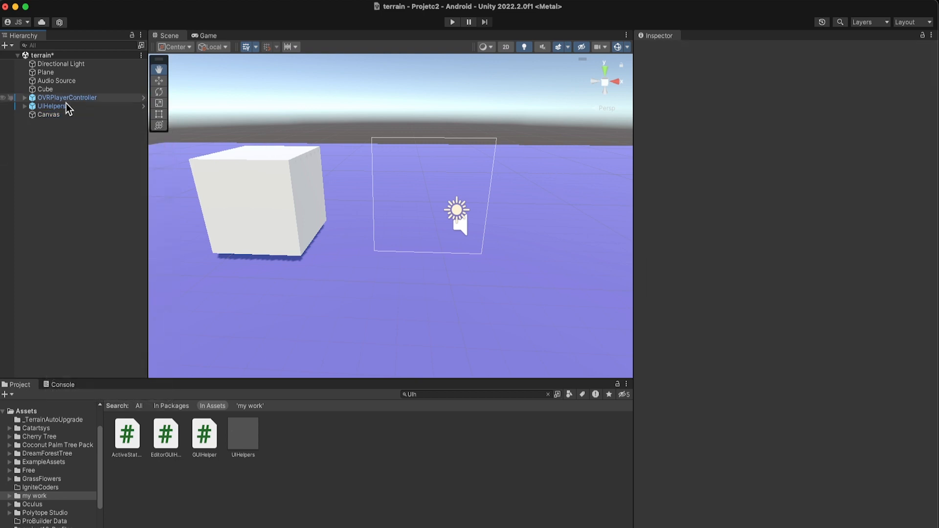
Assign the CenterEyeAnchor from the OVRCameraRig's tracking space as the Canvas's event camera.
left_click(51, 116)
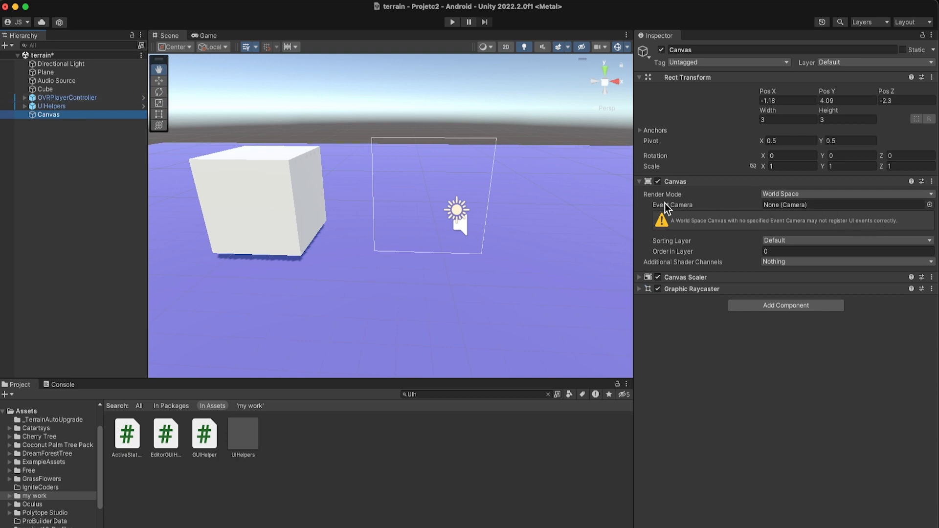
left_click(24, 98)
left_click(31, 115)
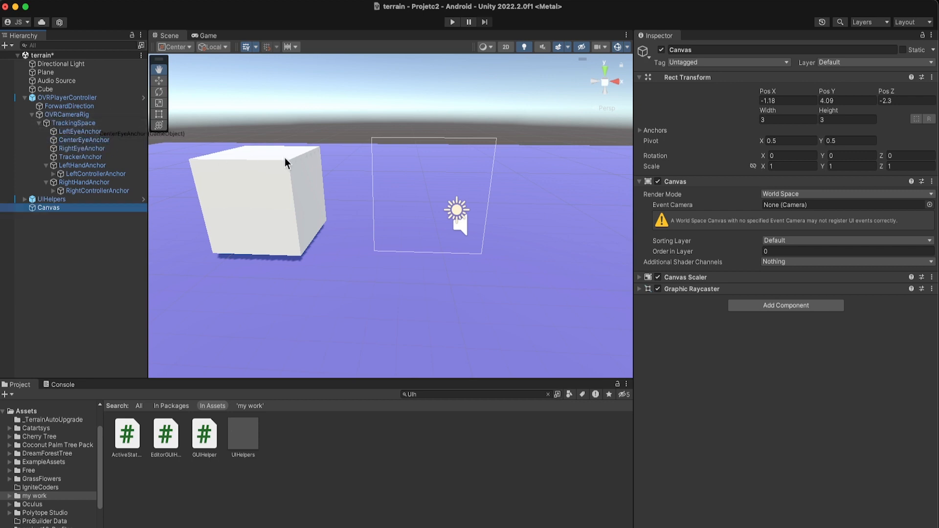
left_click_drag(285, 158, 775, 206)
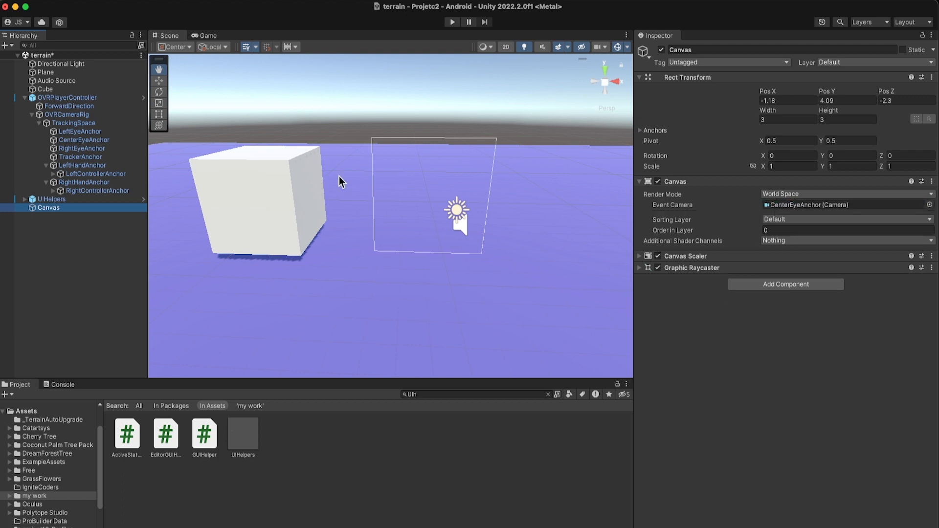
left_click(23, 97)
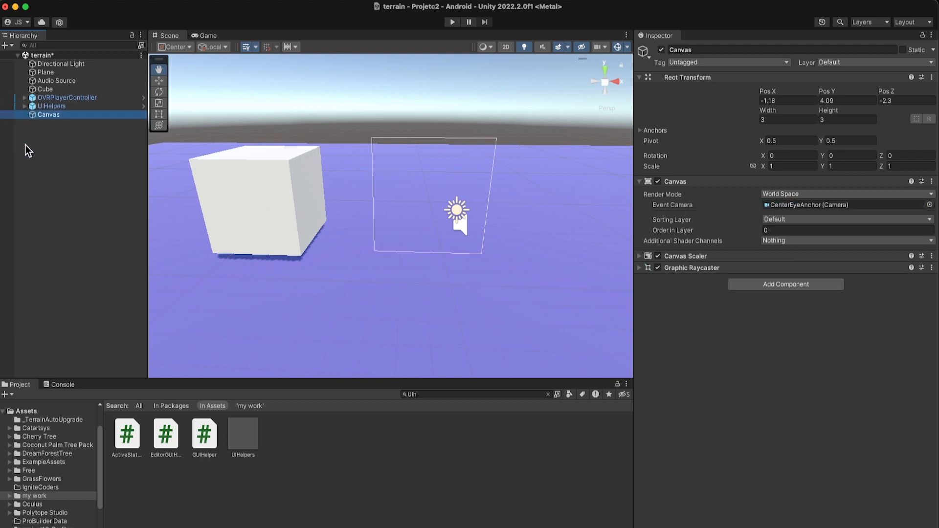
left_click(60, 138)
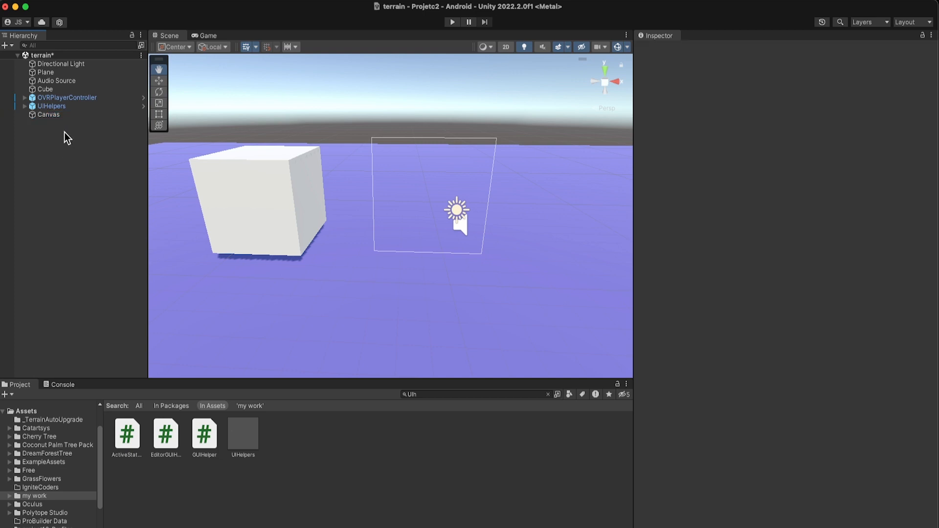
left_click(57, 116)
left_click(58, 143)
right_click(58, 141)
left_click(45, 131)
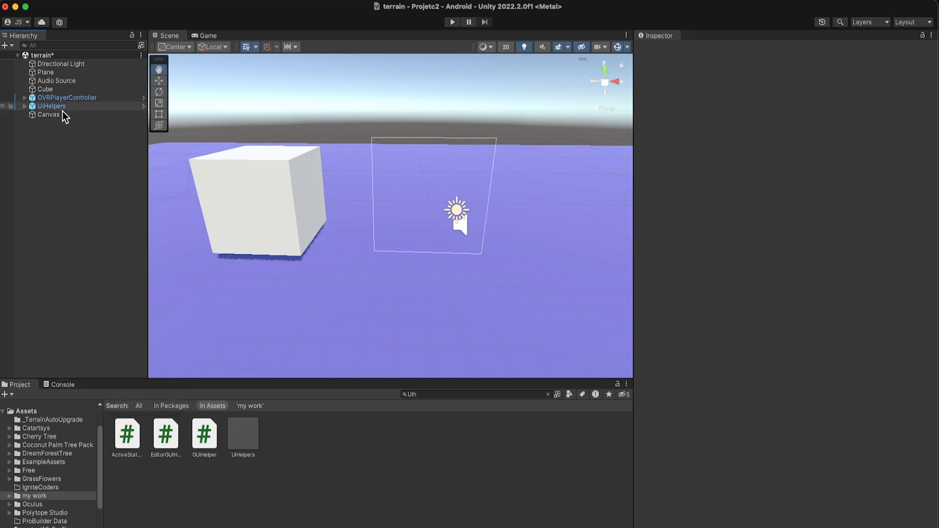
Add a TextMeshPro Button to the Canvas.
right_click(58, 142)
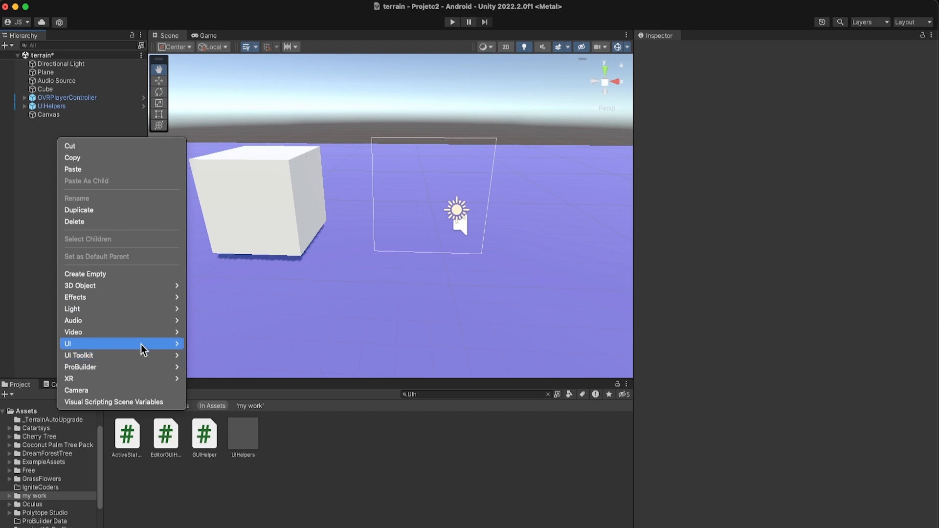
mouse_move(141, 345)
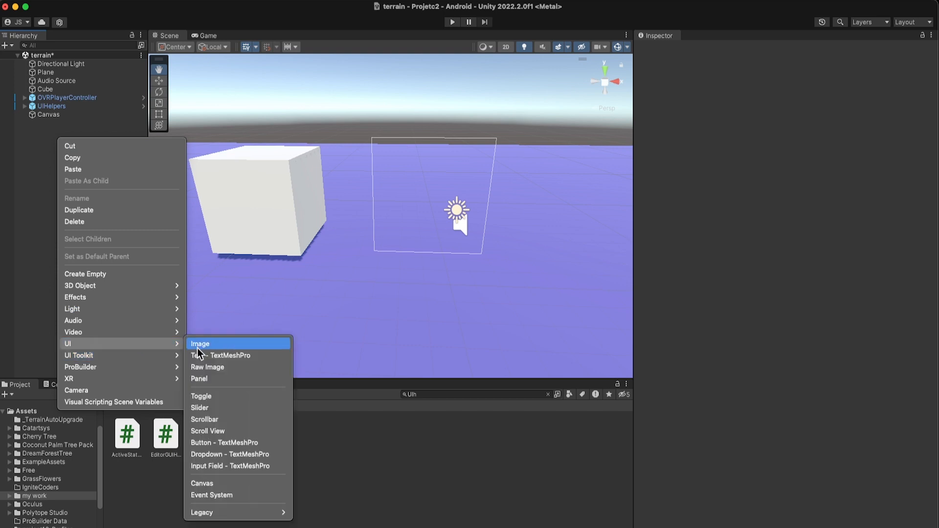
mouse_move(218, 512)
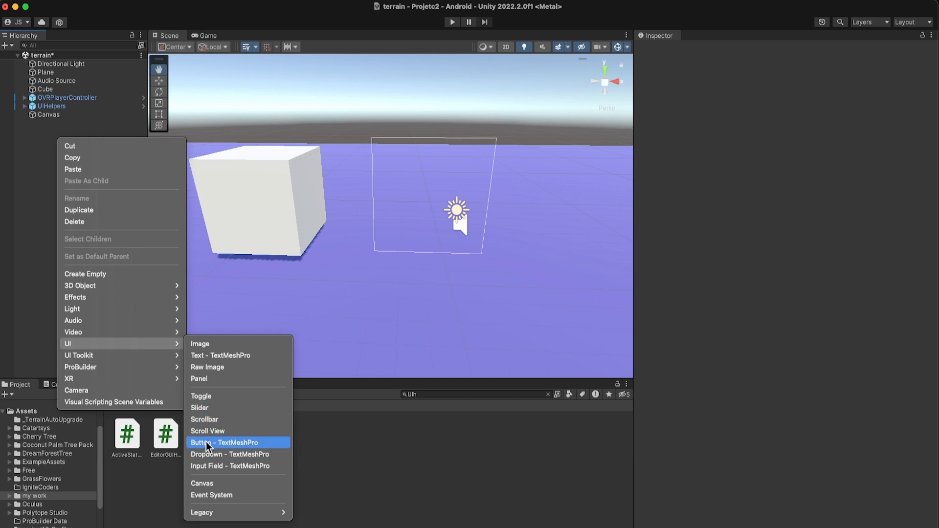
mouse_move(257, 513)
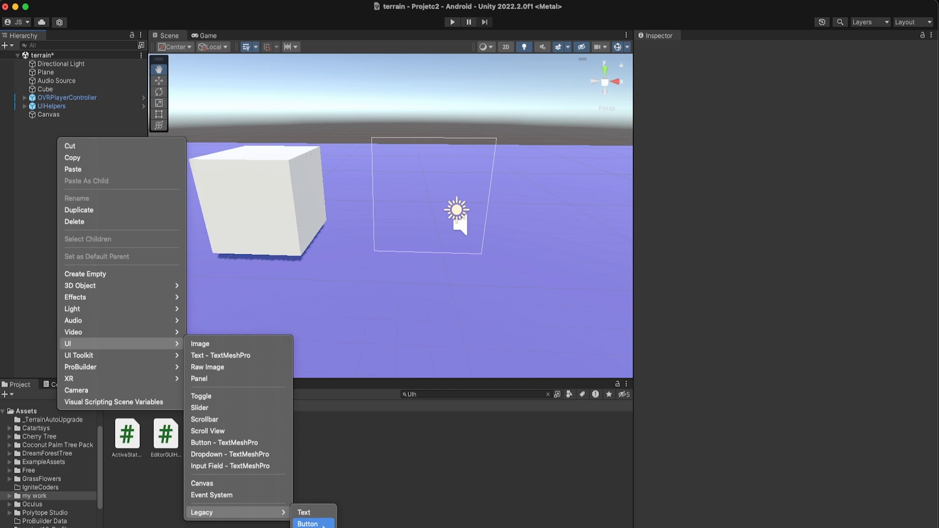
left_click(216, 443)
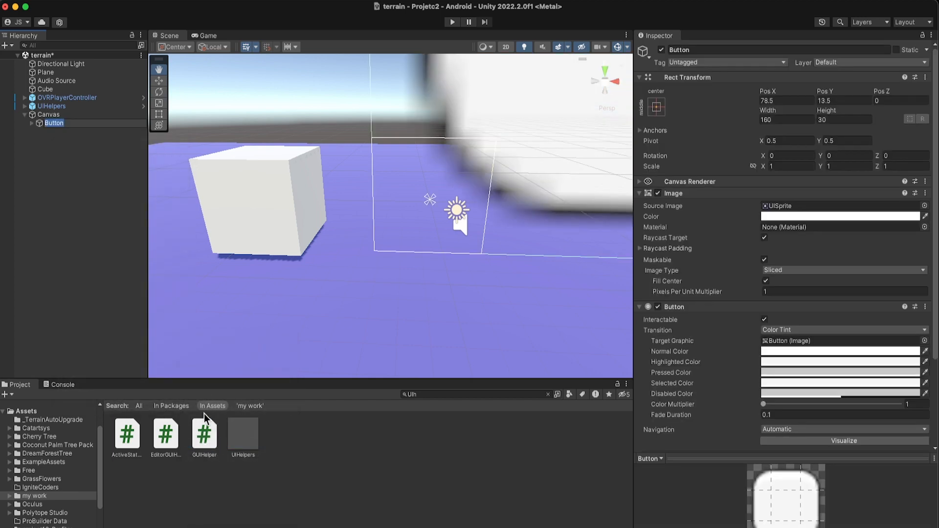
Scale the Button down uniformly to about 0.425 and move it along X to about 25.4.
key("f")
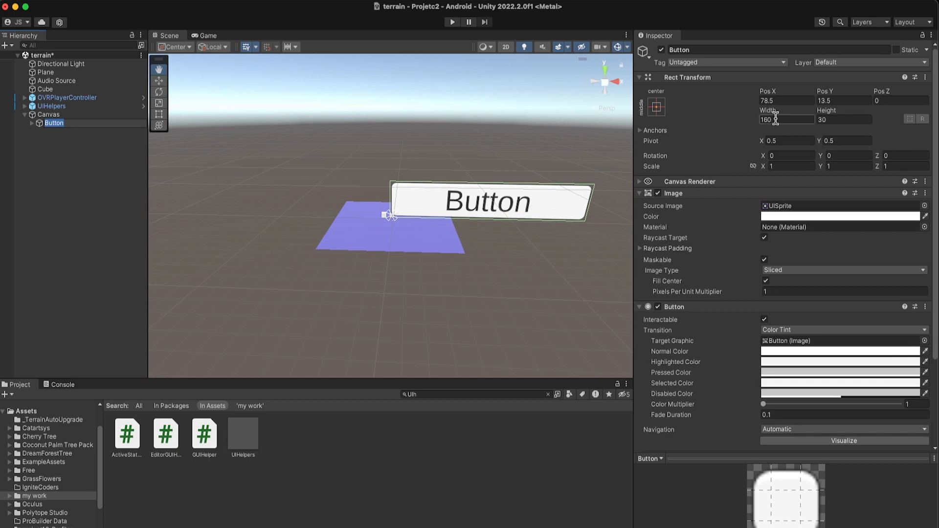
left_click(159, 103)
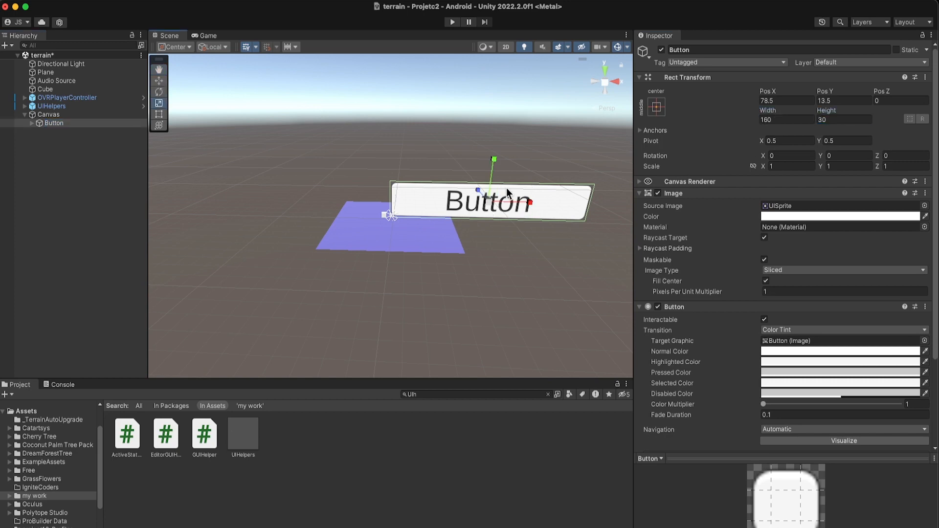
left_click_drag(491, 201, 457, 202)
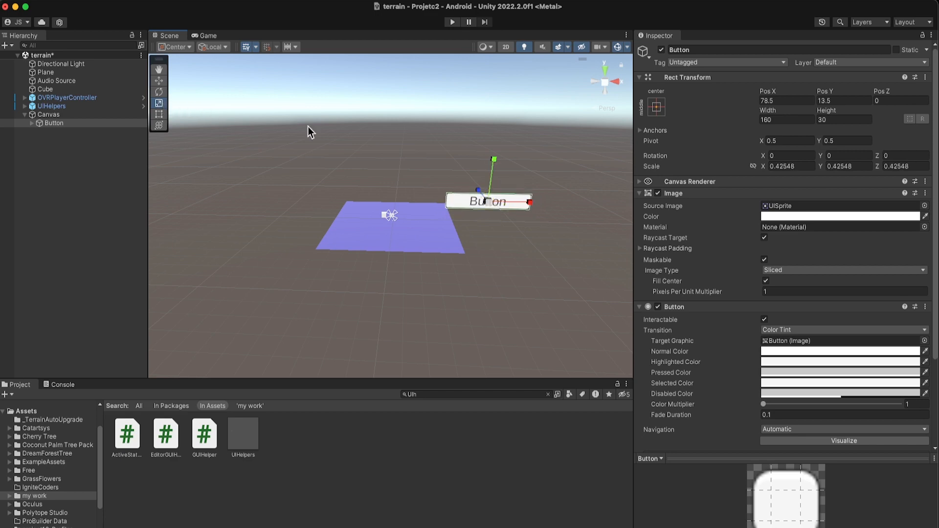
left_click(159, 80)
left_click_drag(529, 202, 462, 200)
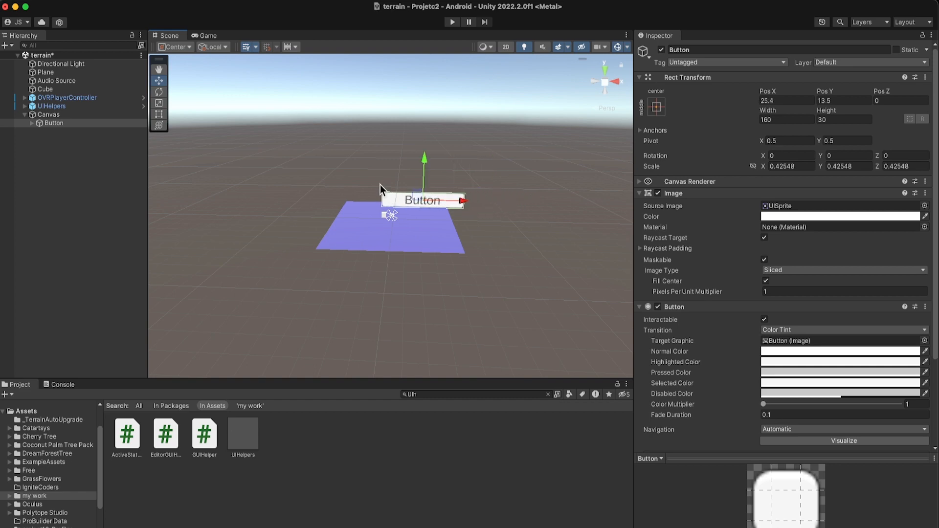
scroll(392, 185, "up", 5)
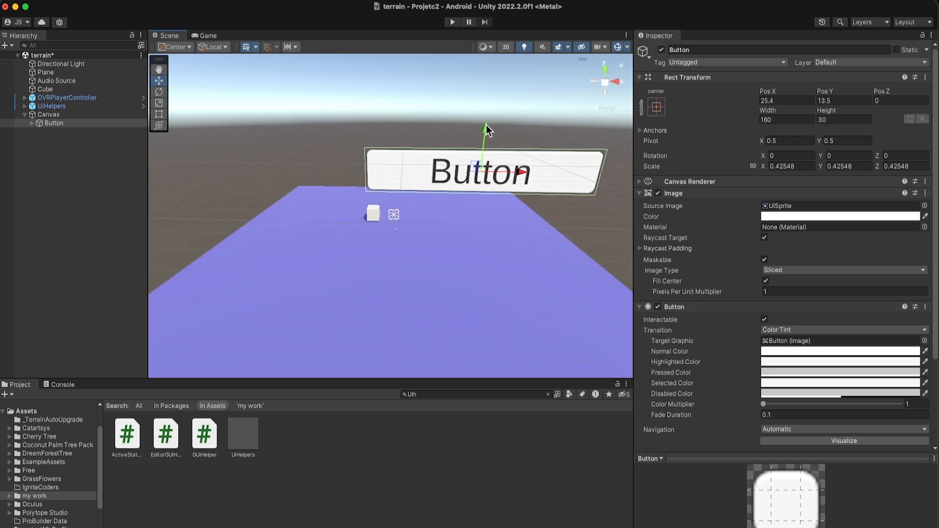
Scale the Button down uniformly to about 0.09 and set its position to 0 on X and Y.
left_click_drag(486, 129, 483, 166)
scroll(502, 216, "up", 3)
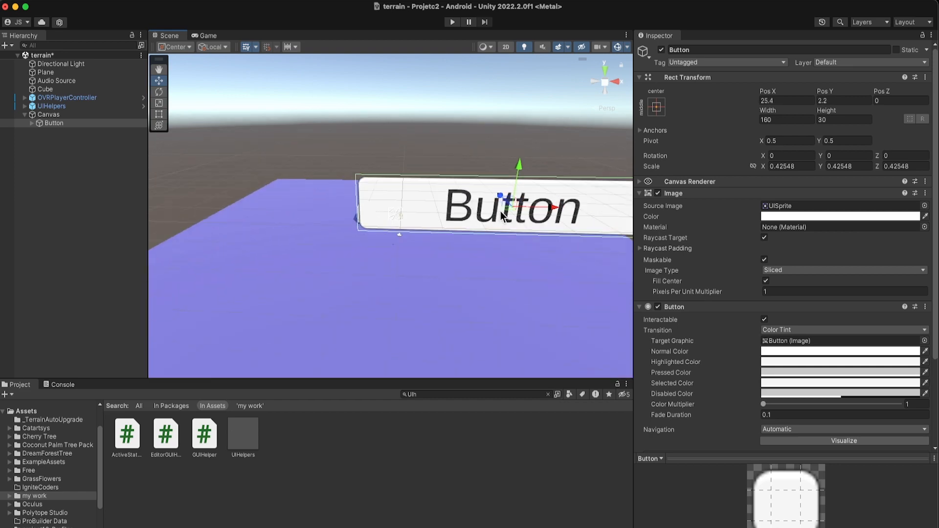
scroll(501, 212, "up", 1)
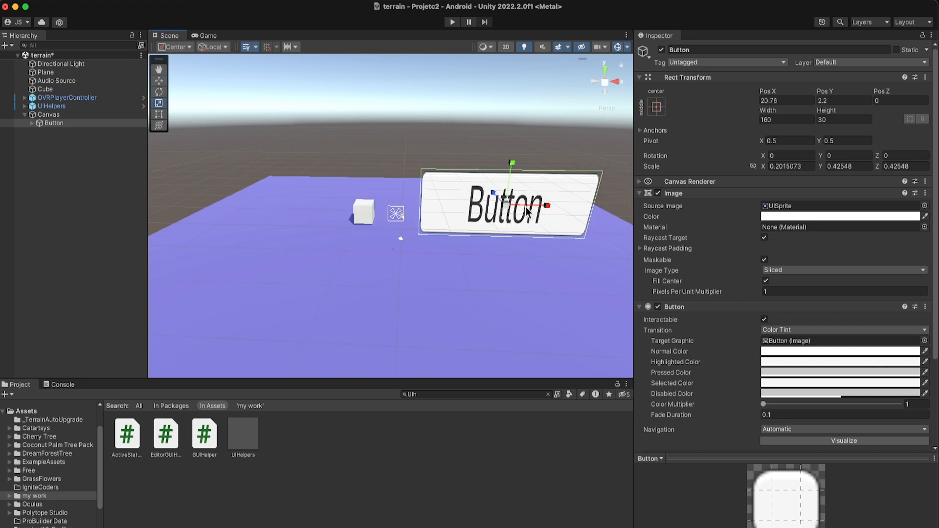
key("super+z")
left_click_drag(507, 208, 466, 210)
left_click(159, 82)
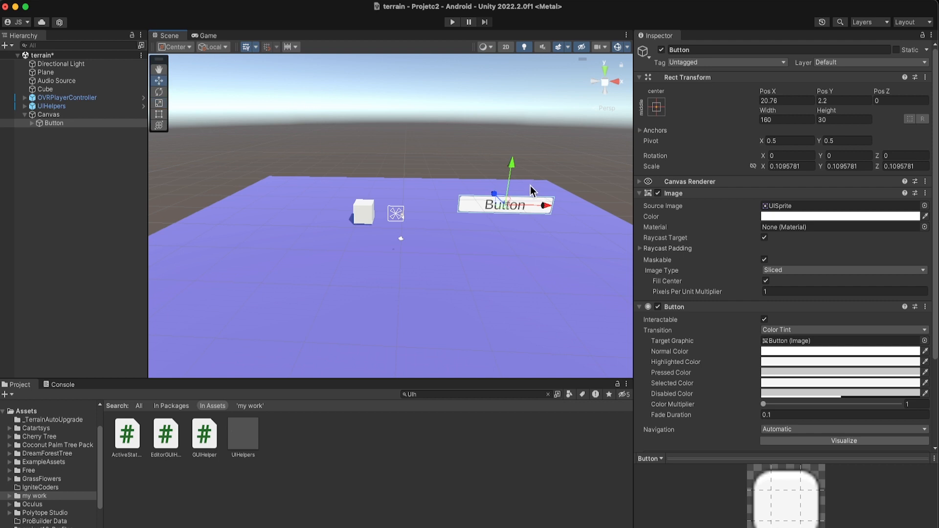
left_click_drag(548, 206, 473, 217)
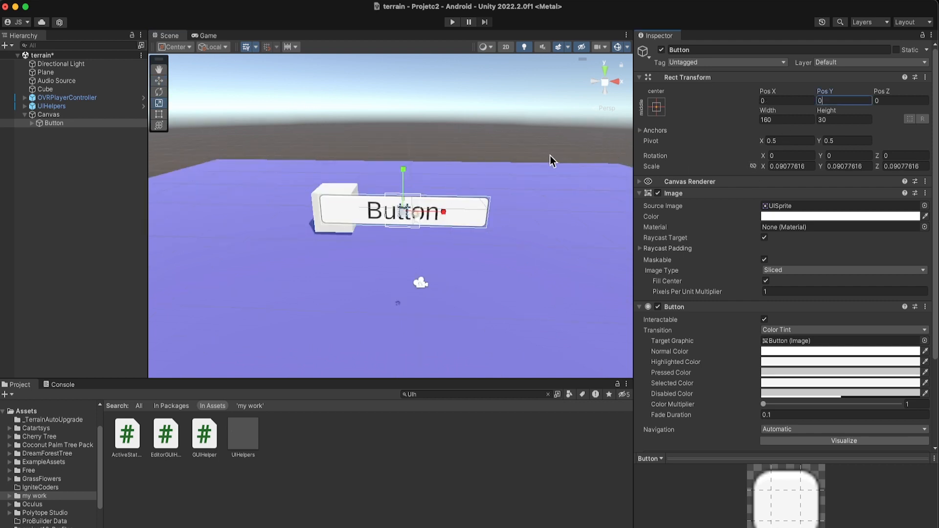
Set the Canvas's width and height to 10.
left_click(60, 116)
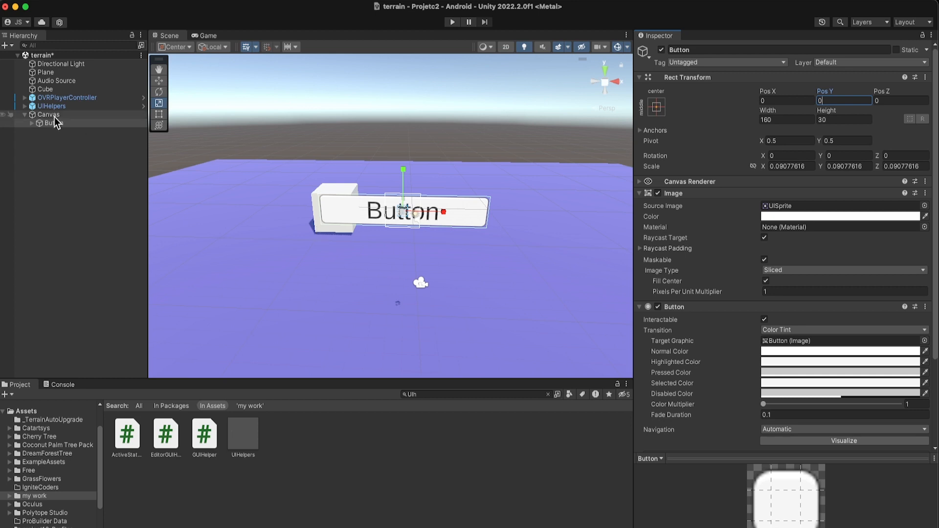
left_click(783, 119)
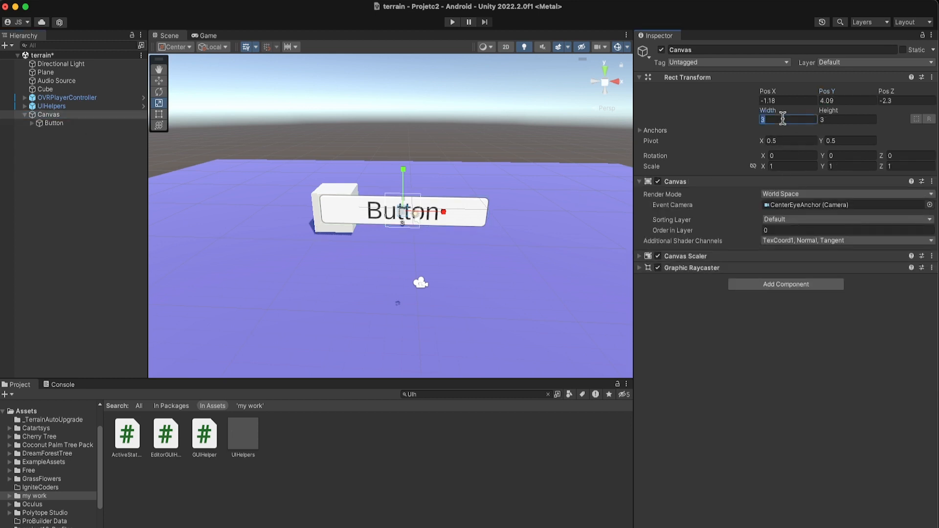
type("10")
key("Tab")
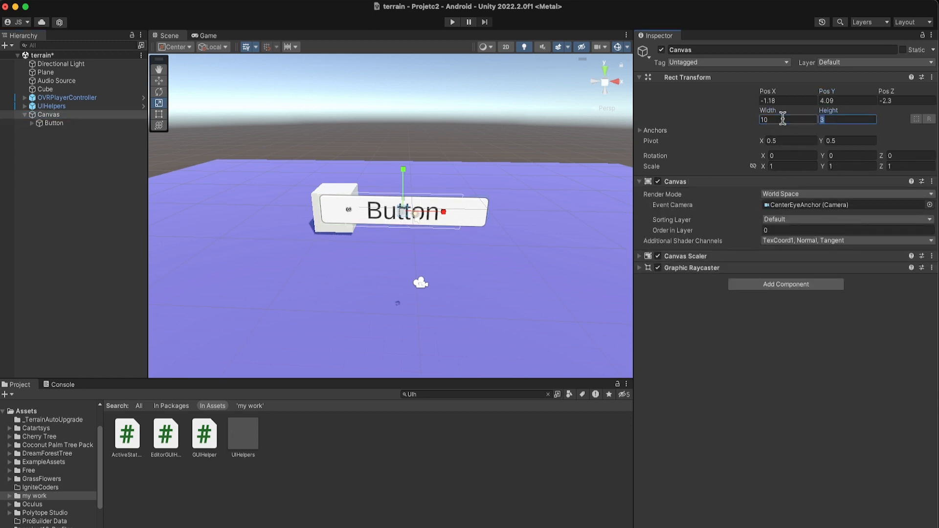
type("10")
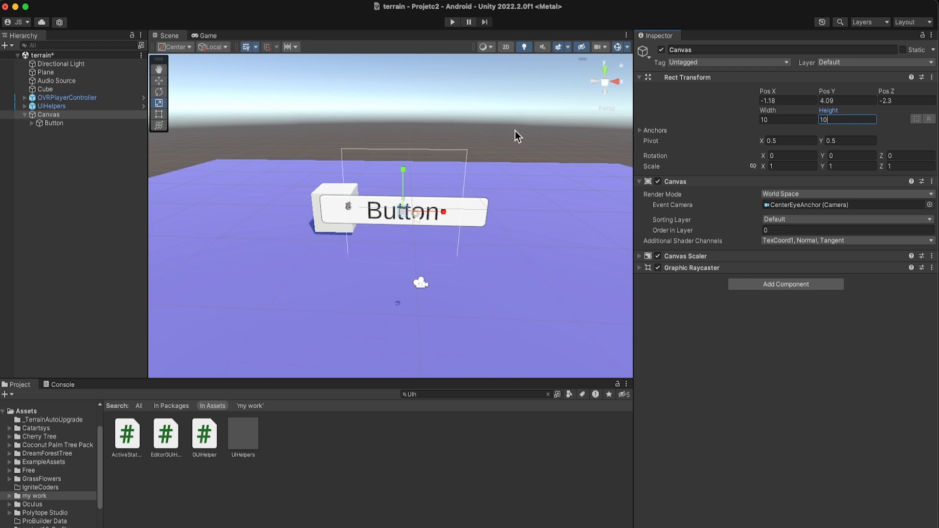
Move the Canvas in the scene to about 4.01 on X and 6.79 on Y.
left_click(159, 80)
left_click_drag(405, 168, 421, 134)
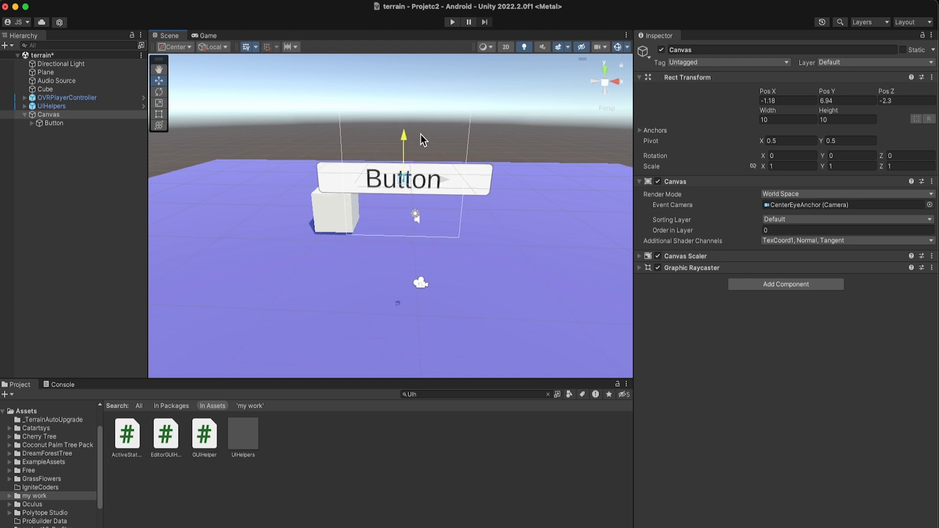
left_click(508, 186)
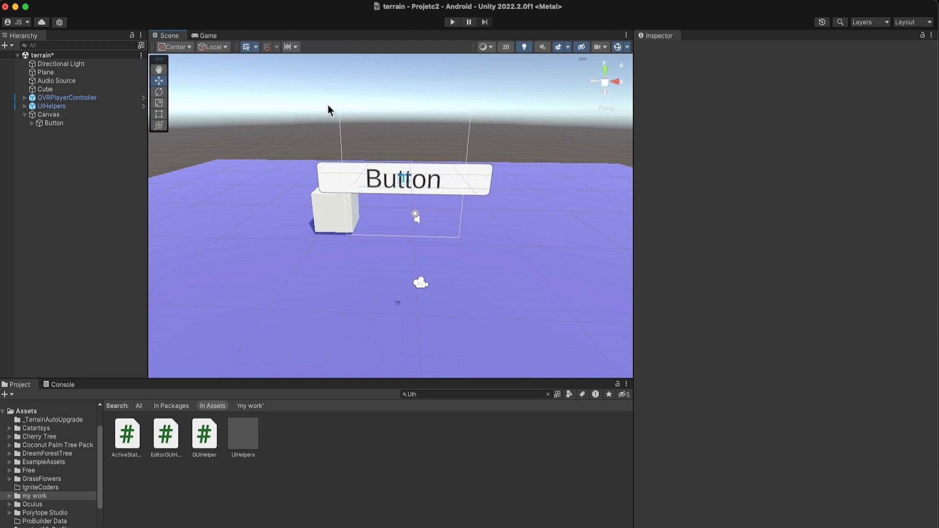
left_click(46, 115)
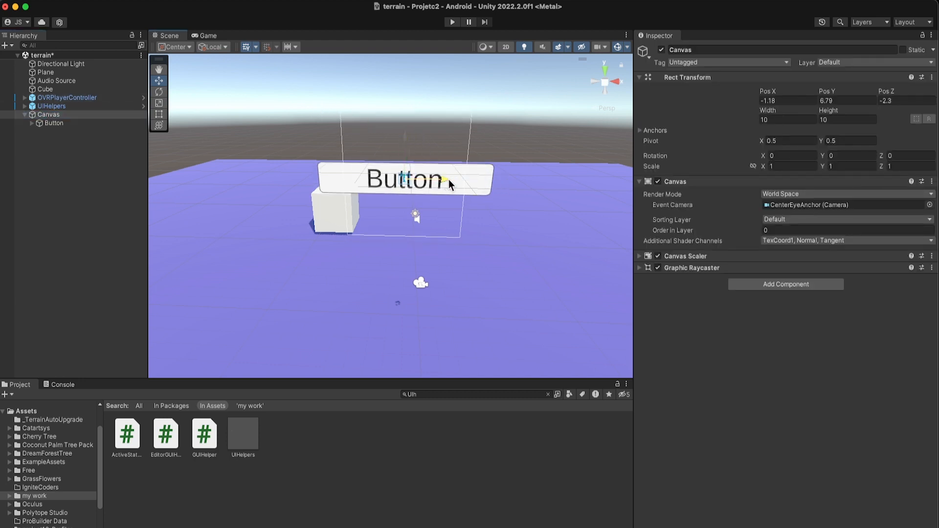
left_click_drag(448, 180, 512, 180)
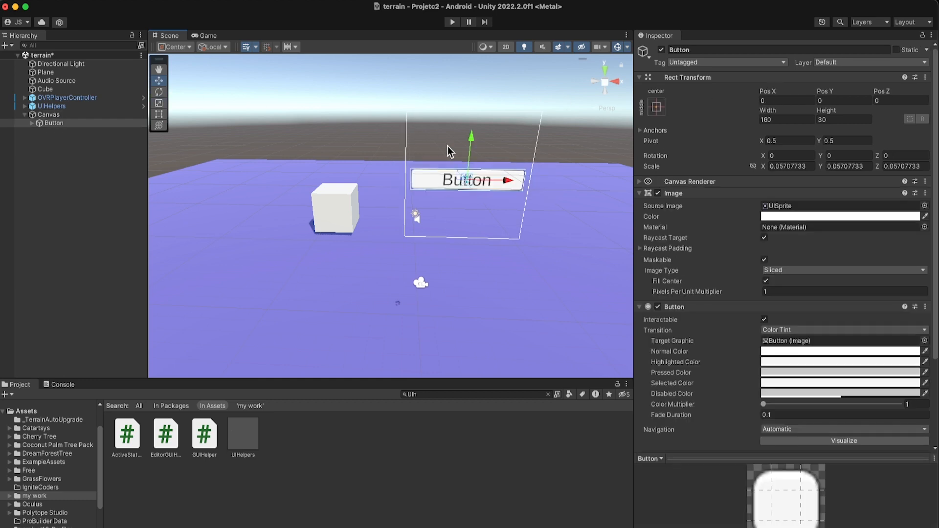
Scale the Button down uniformly to about 0.057 and raise it within the Canvas to about 2.66 on Y.
left_click_drag(468, 145, 472, 107)
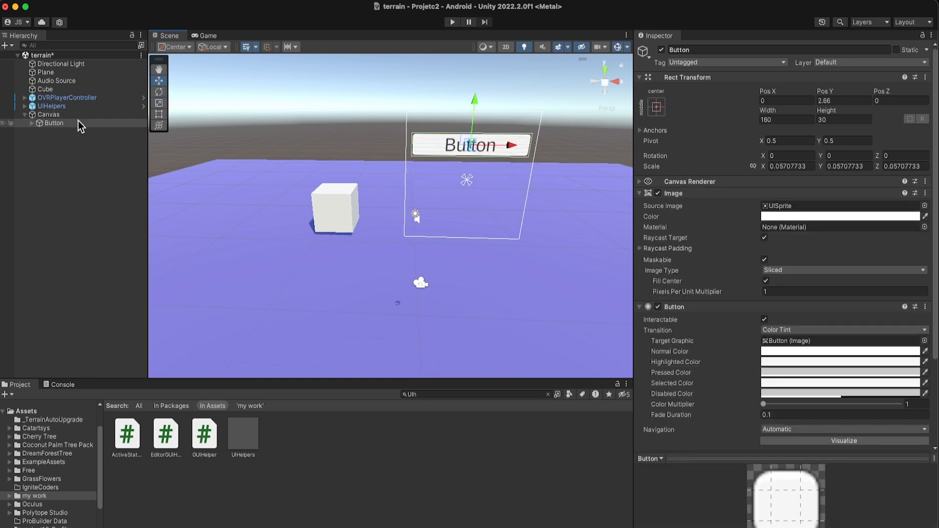
left_click(32, 123)
left_click(45, 123)
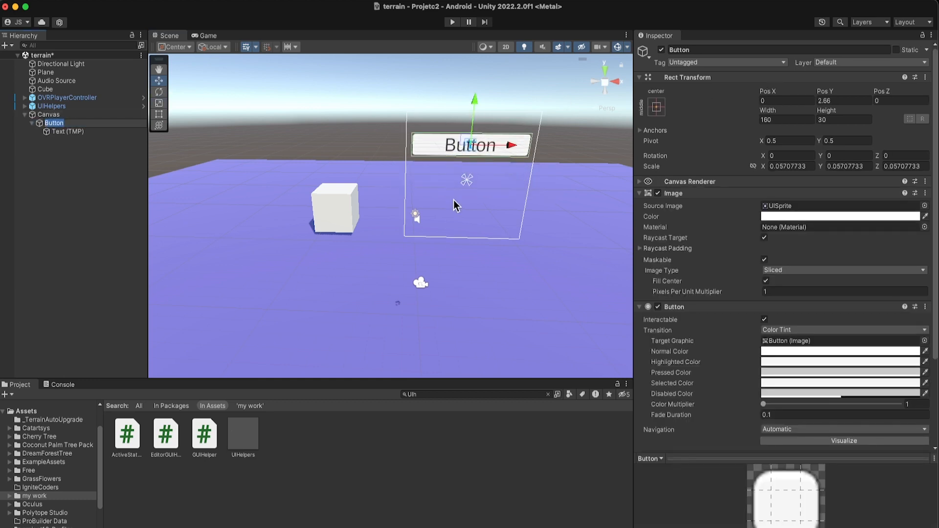
Examine the Button component's color transition settings and its On Click event list.
scroll(711, 240, "down", 1)
scroll(710, 238, "down", 5)
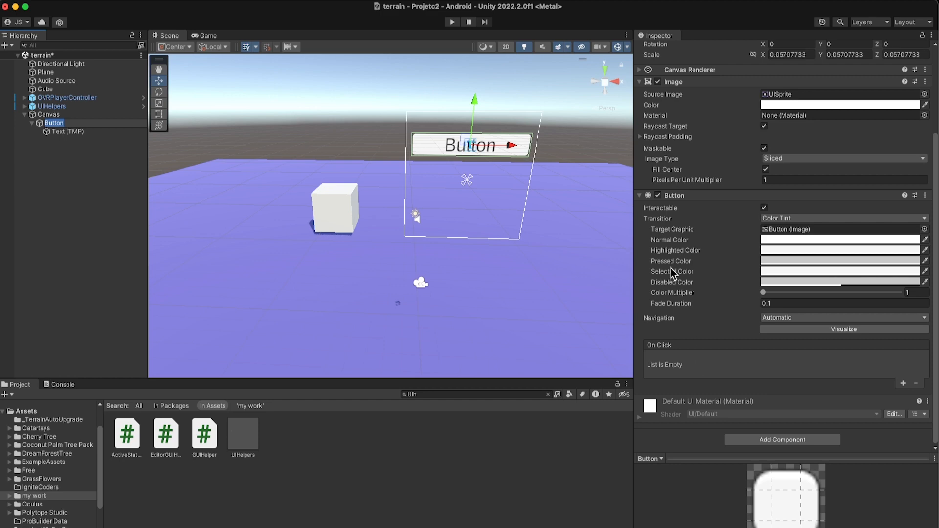
scroll(674, 274, "up", 5)
scroll(715, 374, "down", 5)
Search the project assets for "raycast" and attach the OVRRaycaster script to the Canvas.
left_click(52, 115)
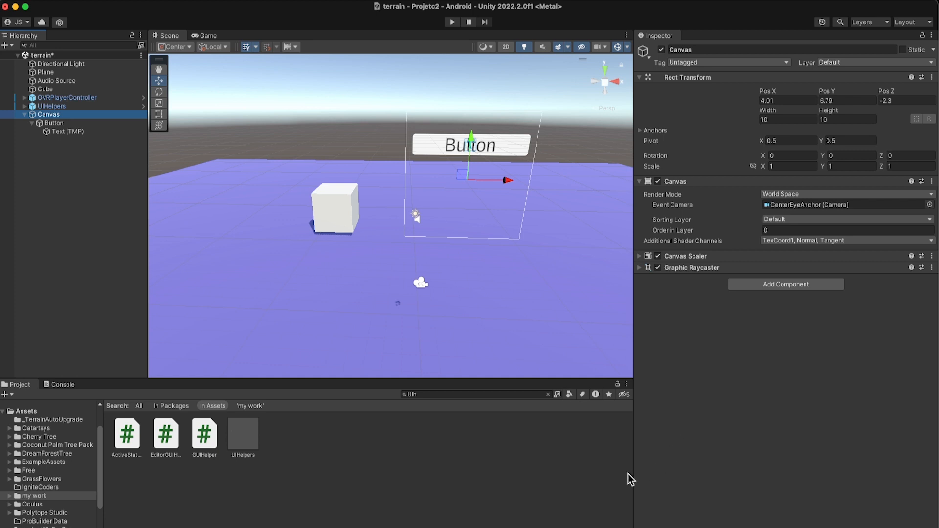
left_click(460, 394)
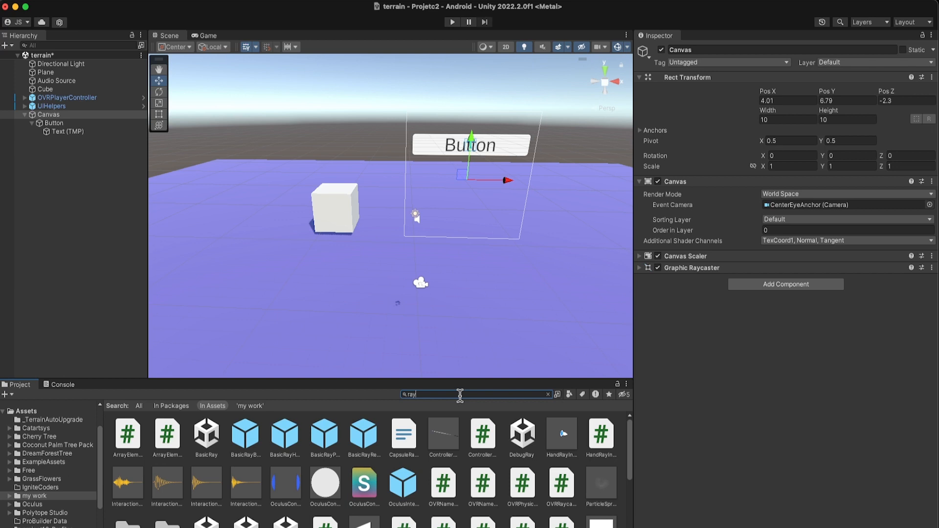
type("raycast")
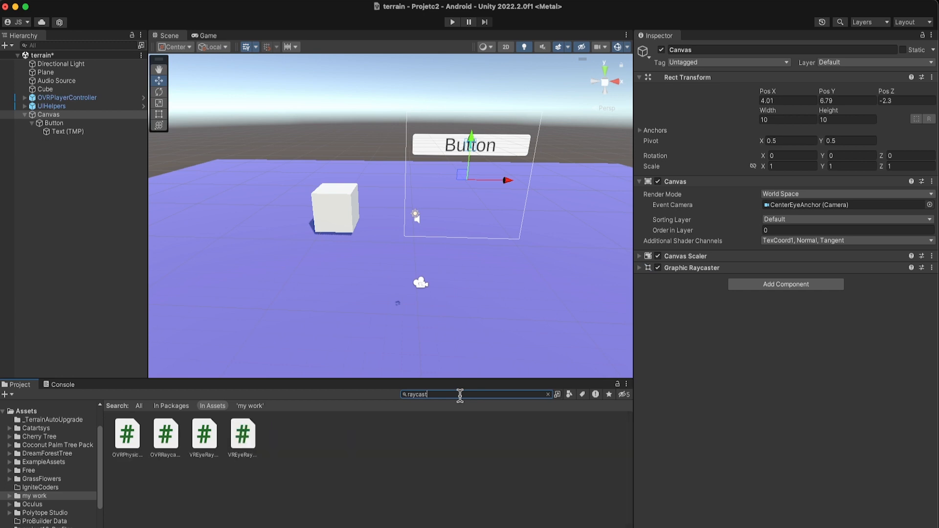
left_click(161, 439)
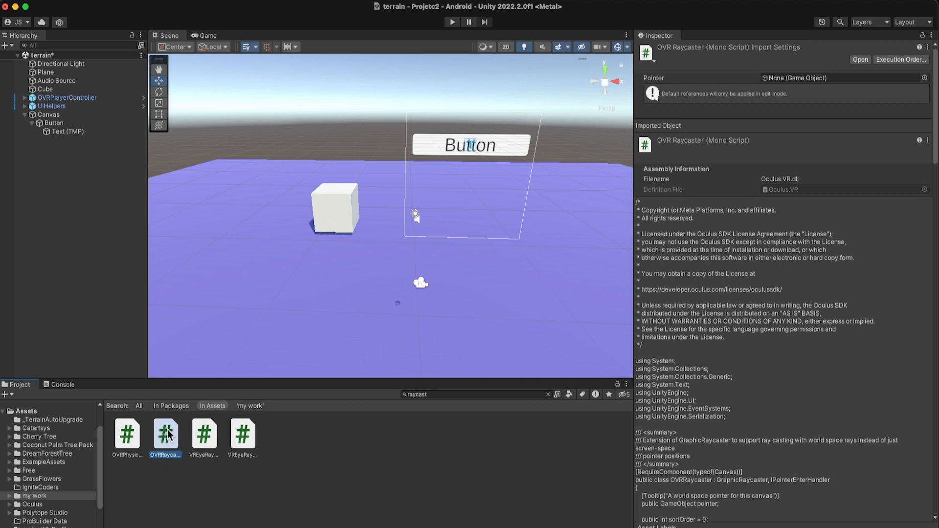
left_click_drag(169, 433, 45, 120)
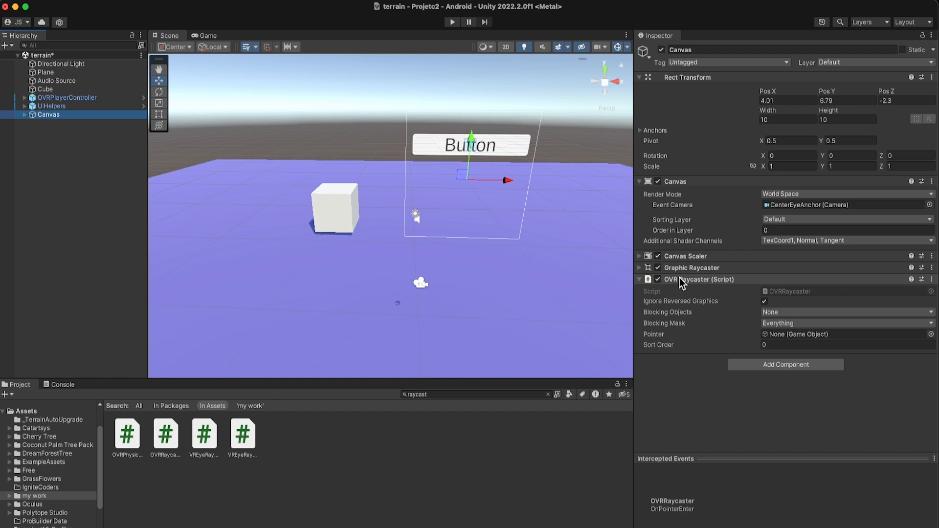
left_click(639, 268)
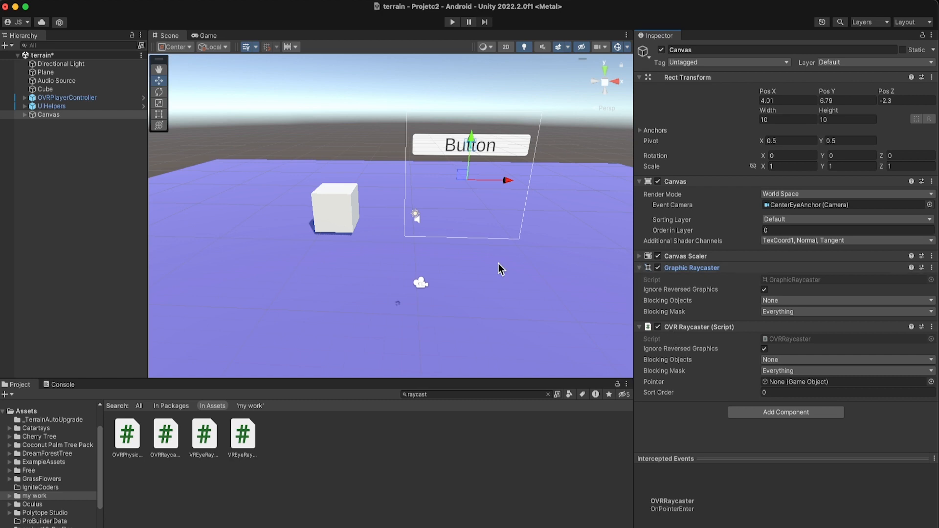
Set the Button's Highlighted Color to bright green, about RGB 33, 253, 67.
left_click(25, 115)
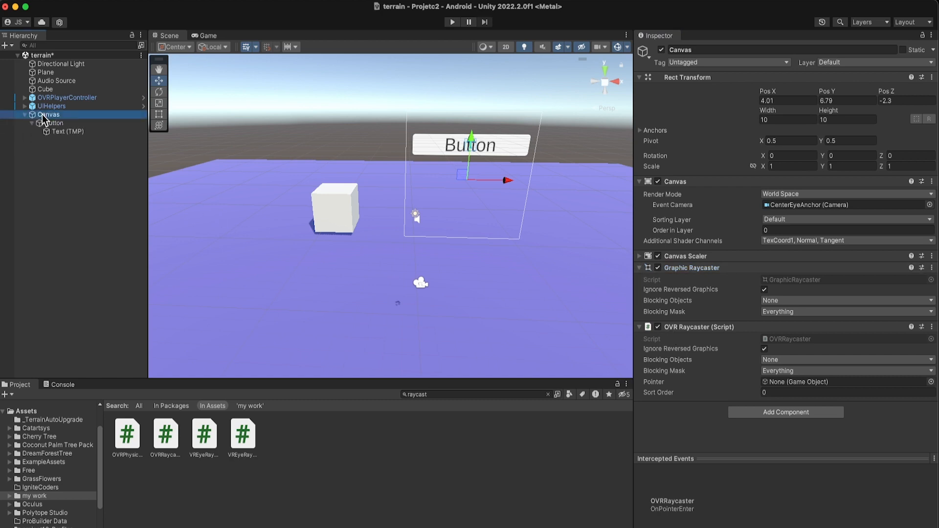
left_click(49, 123)
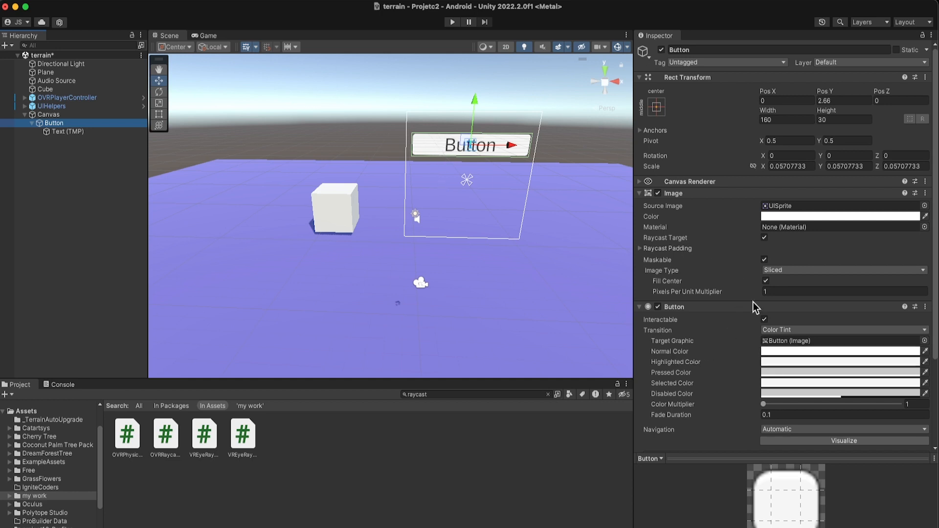
left_click(787, 362)
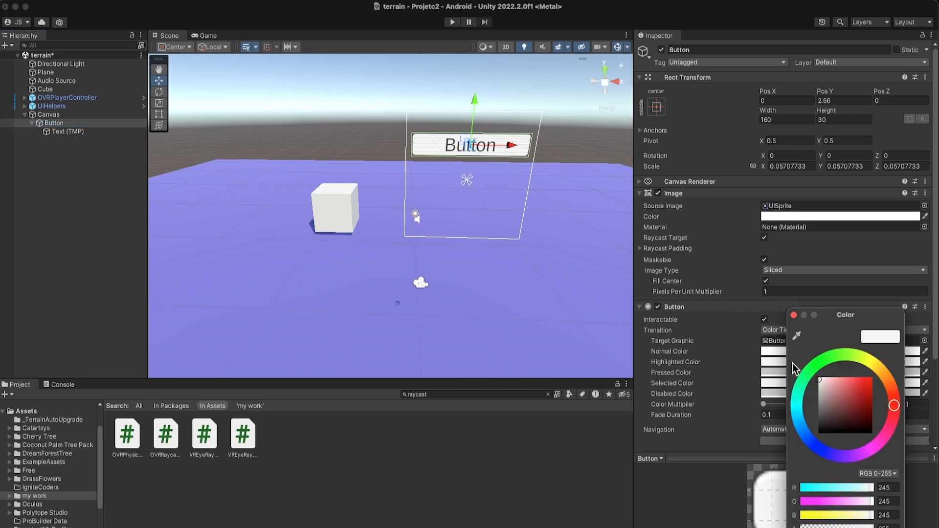
left_click(814, 367)
left_click_drag(850, 384, 866, 380)
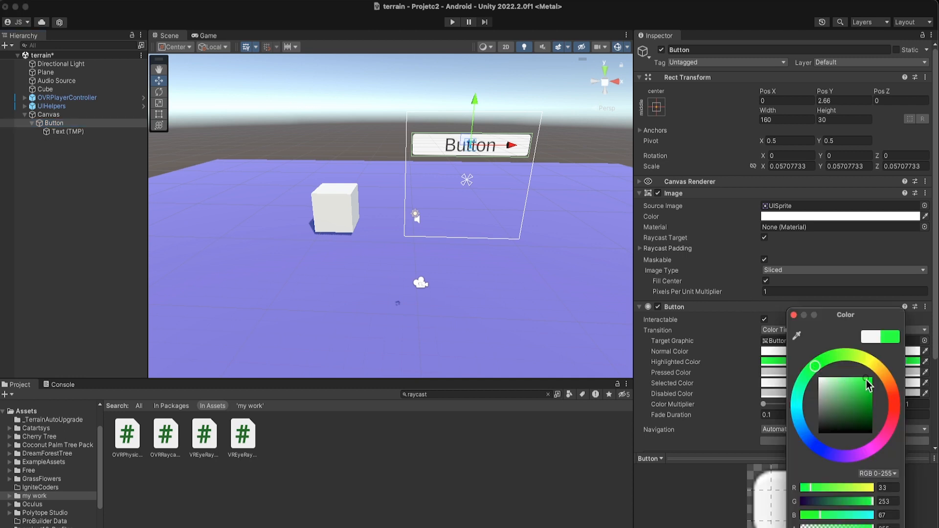
left_click(794, 315)
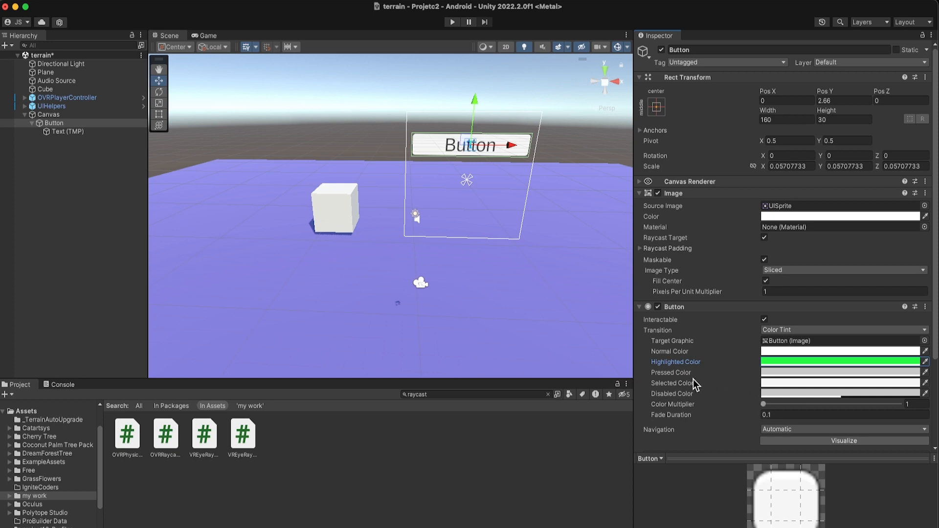
Set the Button's Selected Color to magenta, about RGB 246, 0, 203.
left_click(784, 382)
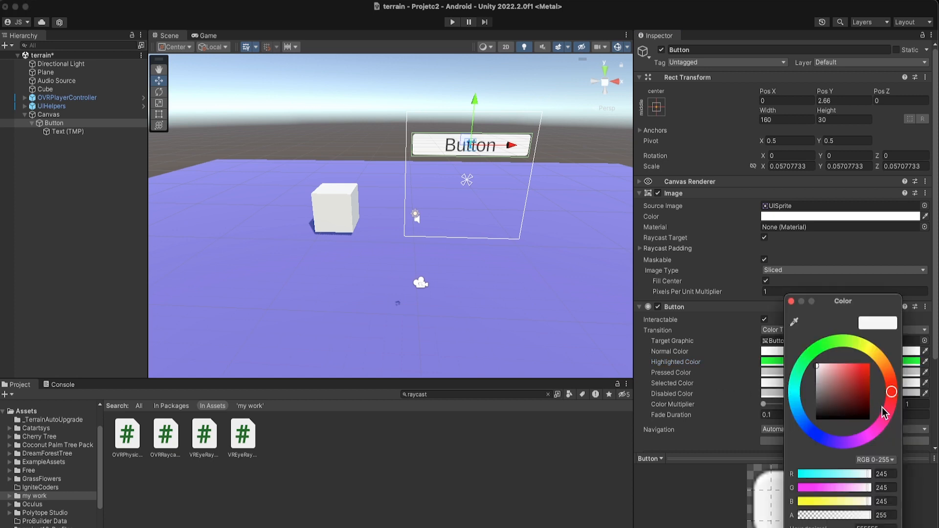
left_click(874, 432)
left_click(862, 367)
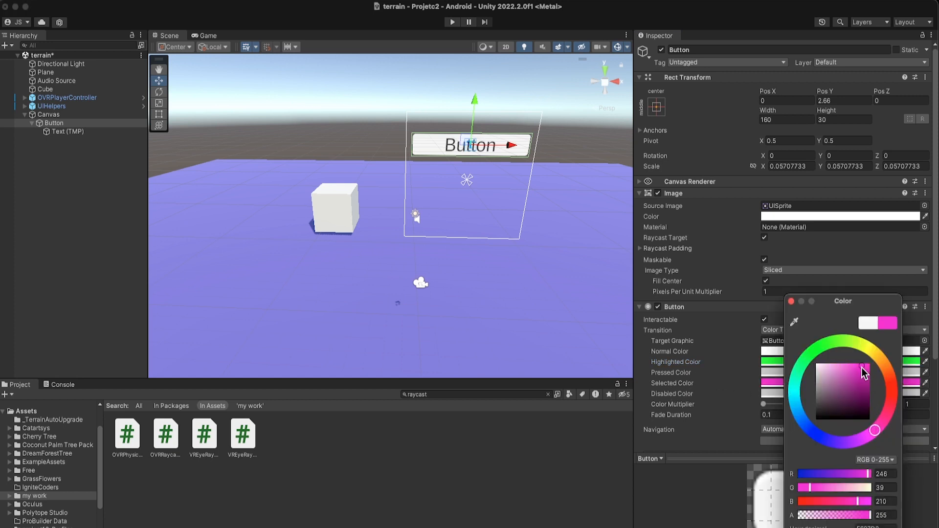
left_click_drag(859, 371, 870, 372)
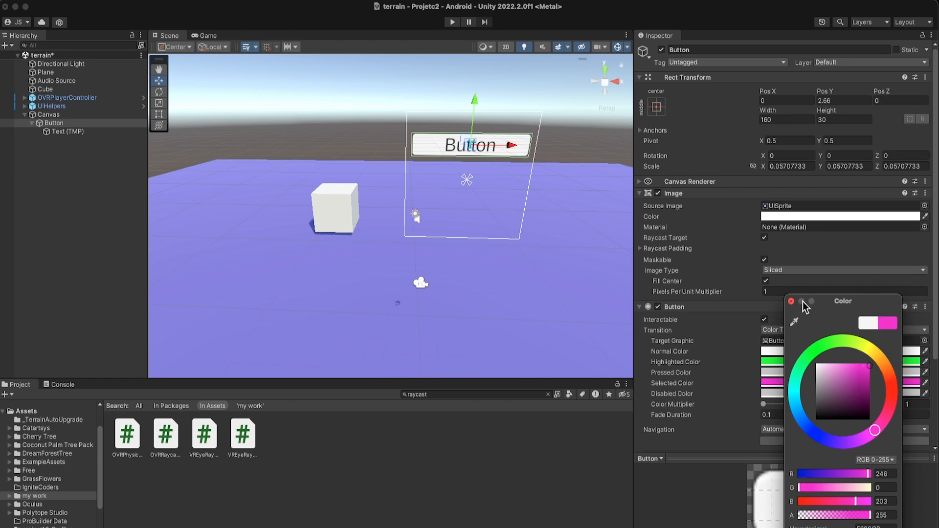
left_click(792, 302)
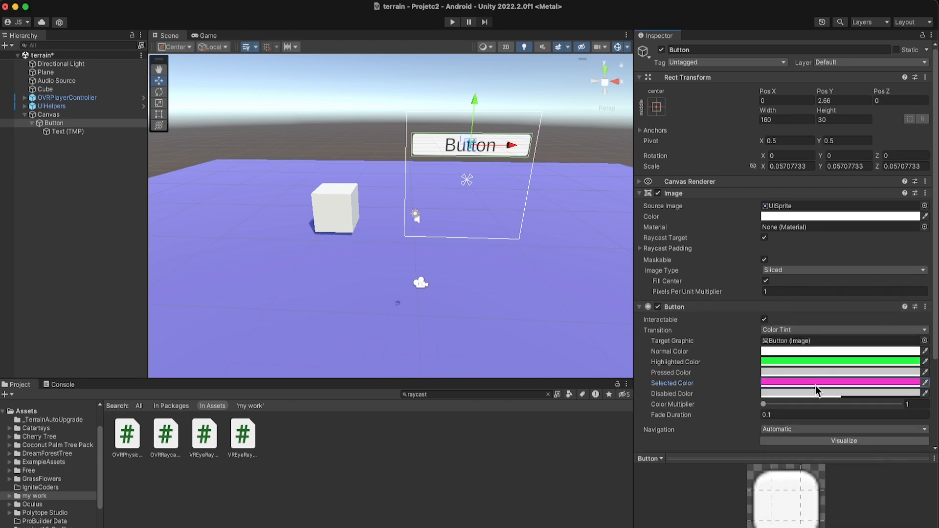
Set the Button's Pressed Color to blue, about RGB 28, 35, 236.
left_click(789, 372)
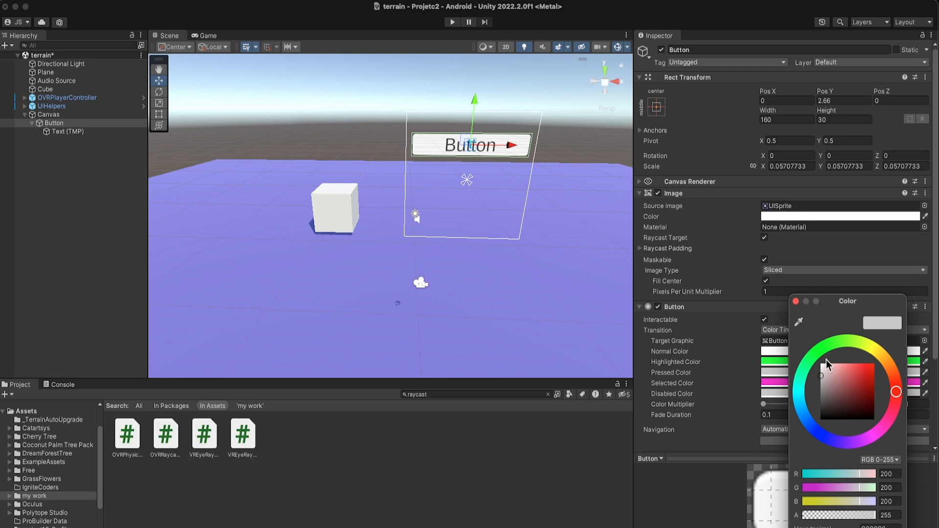
left_click_drag(826, 362, 818, 360)
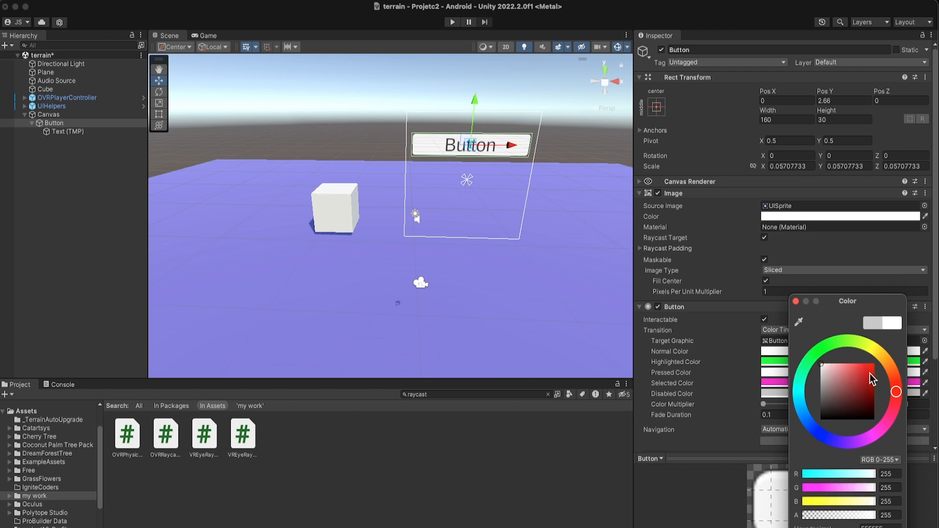
left_click(821, 439)
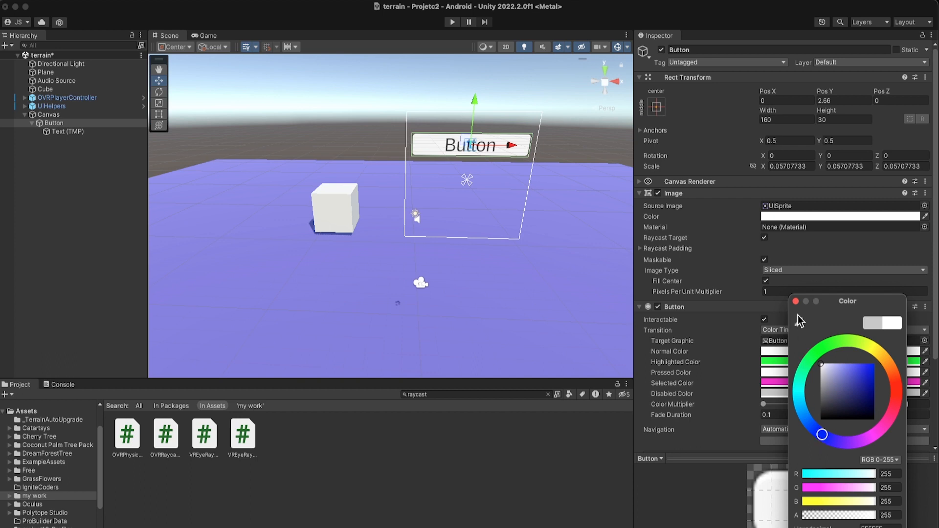
left_click(869, 369)
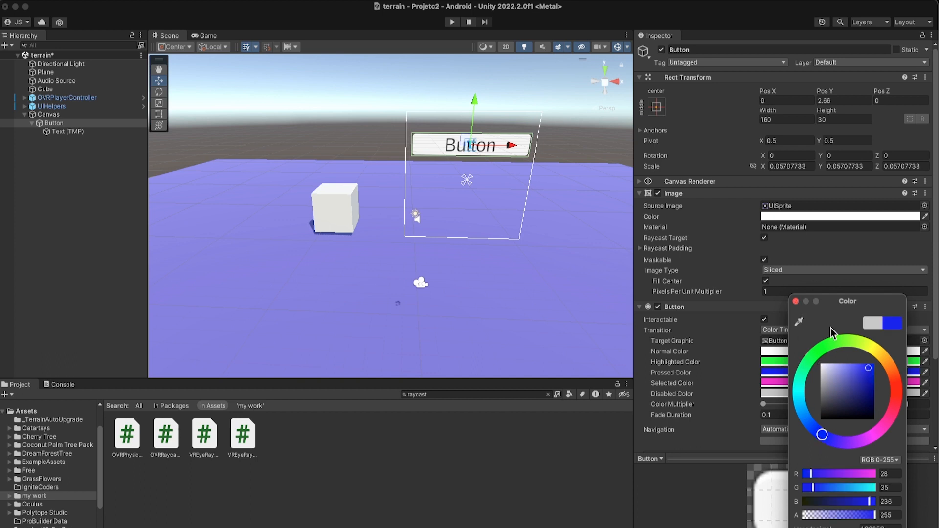
left_click(796, 303)
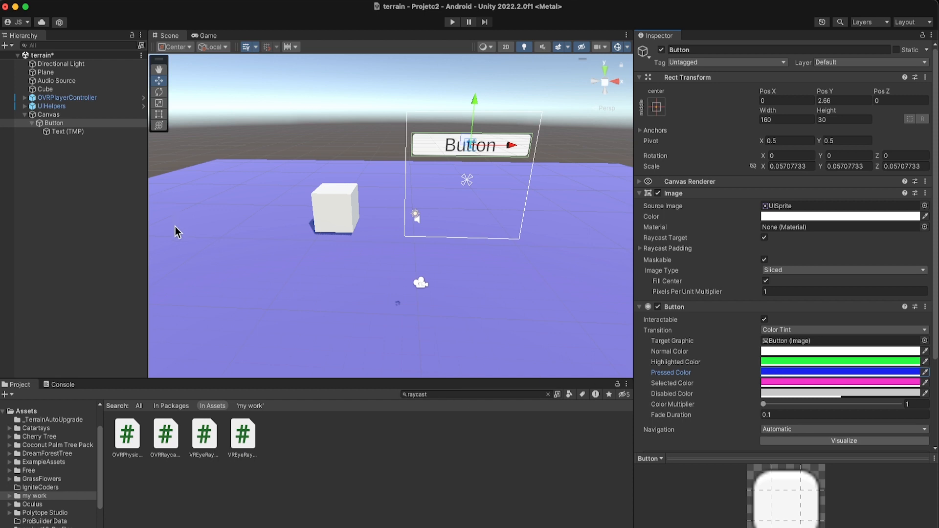
Move the Button up near the top of the Canvas, to Pos Y 3.2.
left_click(54, 123)
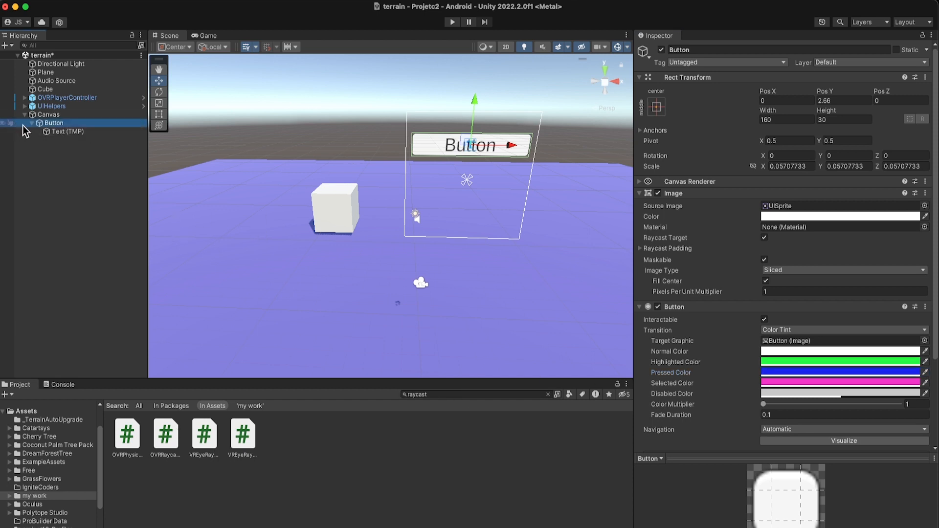
left_click(32, 123)
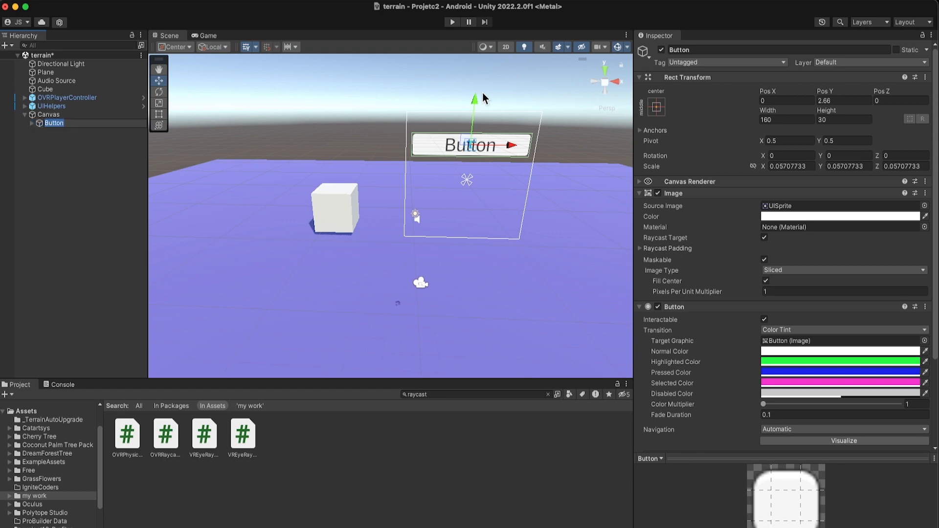
left_click_drag(475, 101, 475, 93)
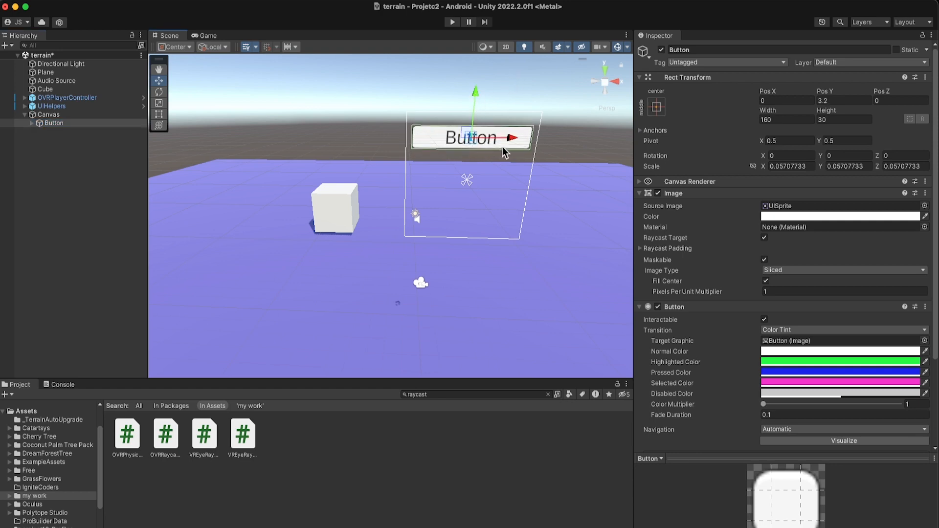
scroll(675, 289, "down", 6)
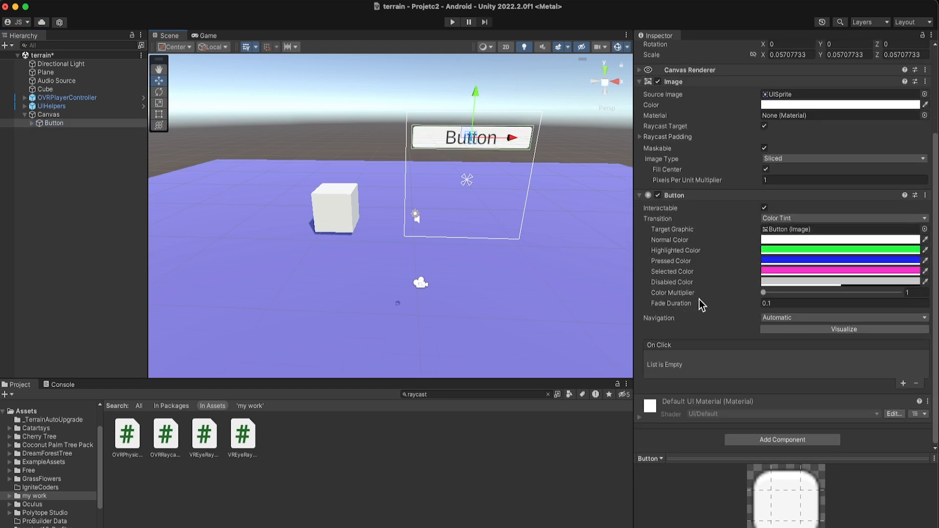
left_click(428, 136)
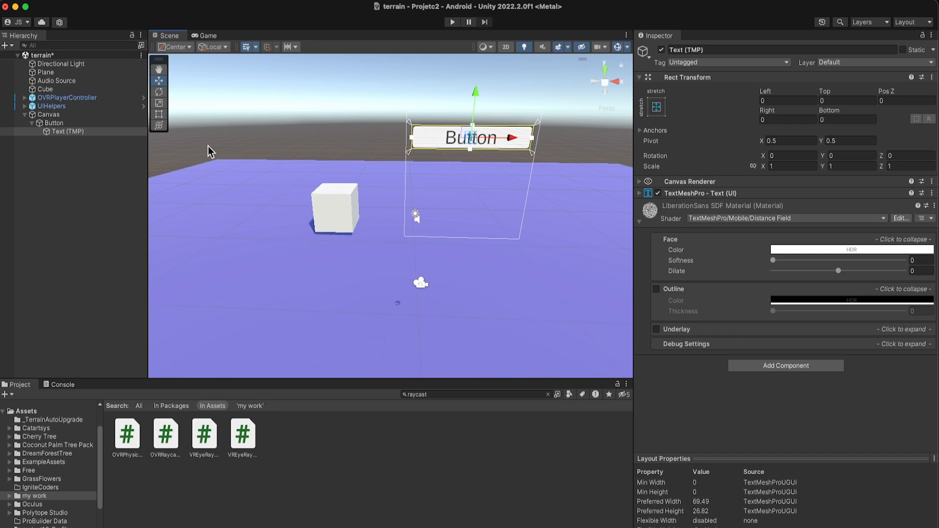
Duplicate the Button and move the original straight down to Pos Y 0.35, below its copy.
left_click(51, 124)
key("super+d")
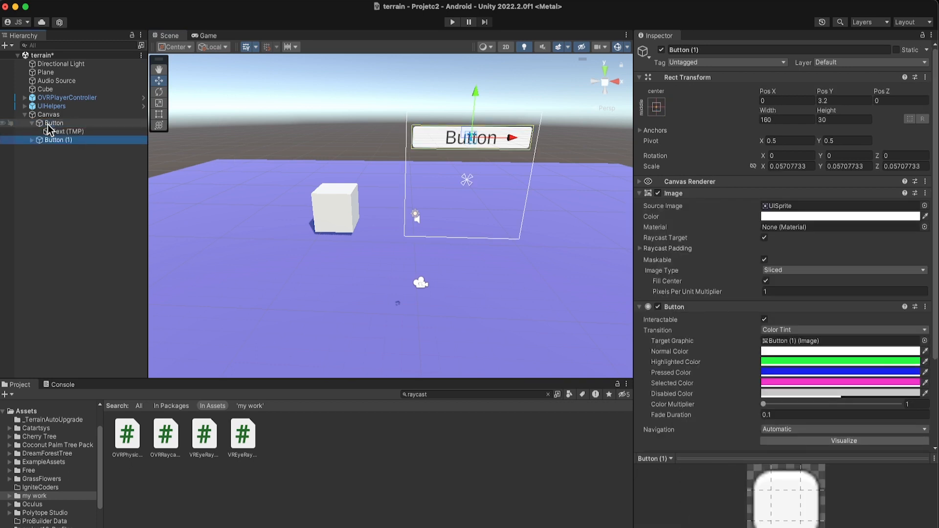
left_click(48, 124)
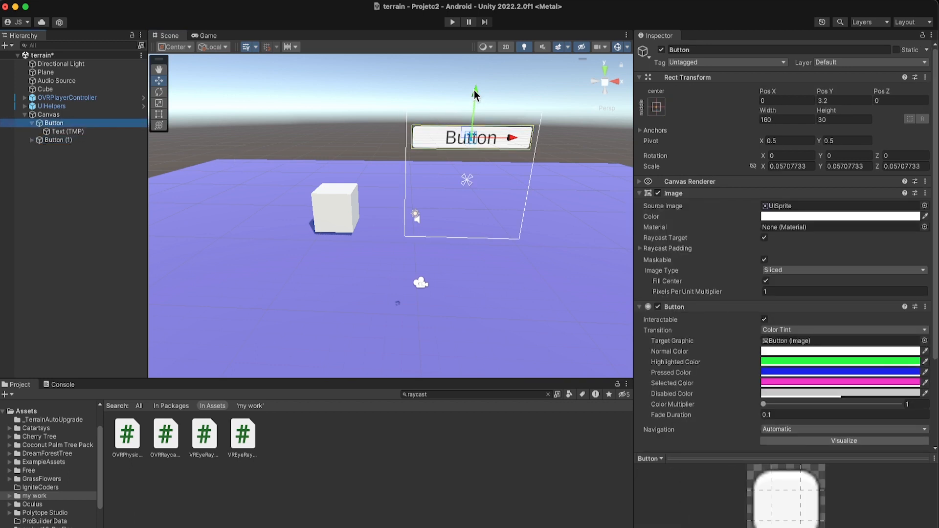
left_click_drag(475, 94, 472, 132)
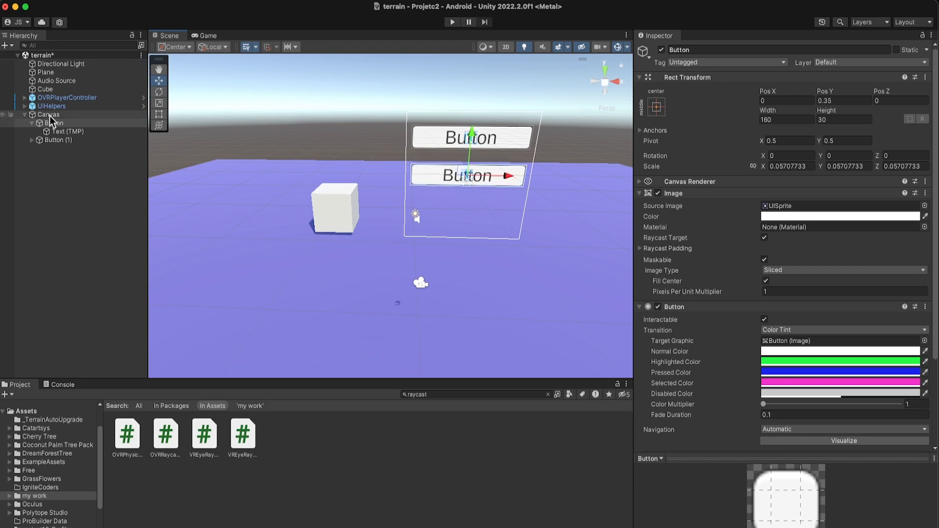
Duplicate the lower Button, place one of the two below as a third evenly spaced button, and save the scene.
left_click(47, 125)
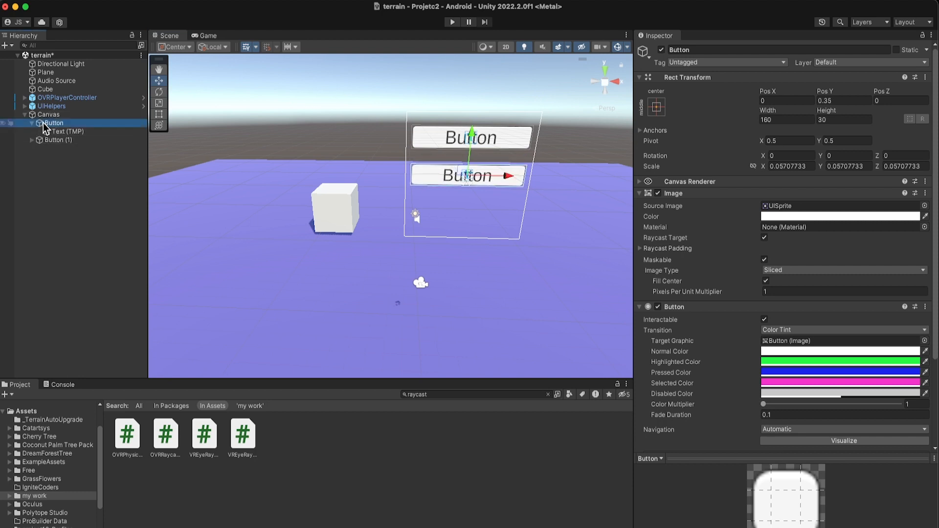
key("super+d")
left_click_drag(472, 133, 474, 172)
left_click(28, 114)
key("super+s")
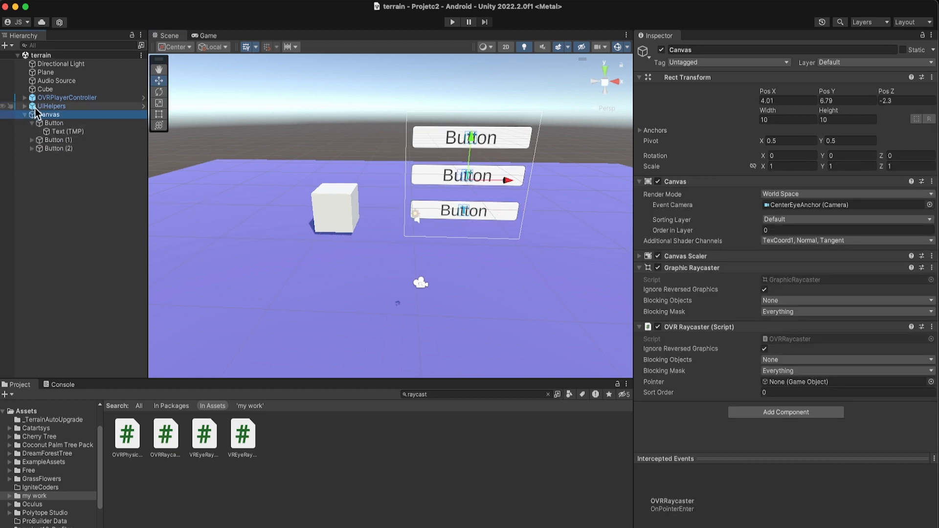
Enable the Line Renderer component on the LaserPointer object inside UIHelpers.
left_click(24, 106)
left_click(50, 107)
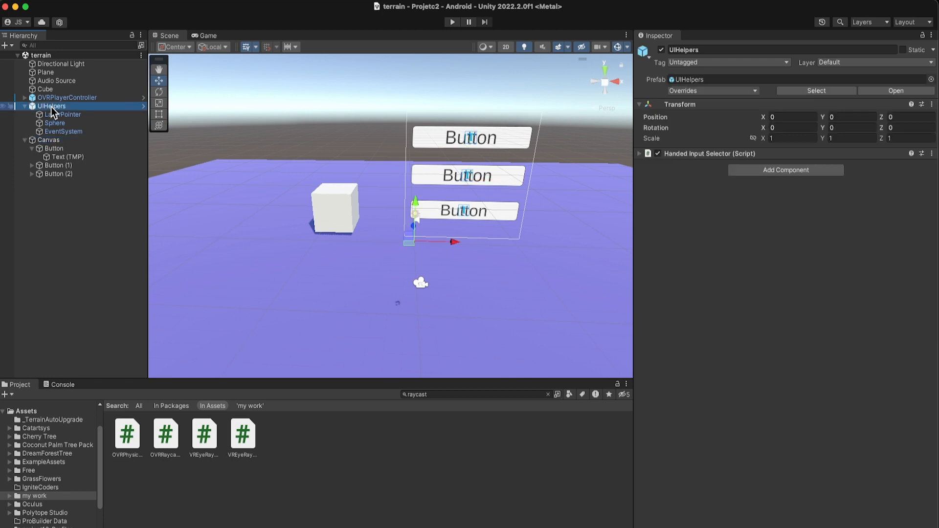
left_click(65, 115)
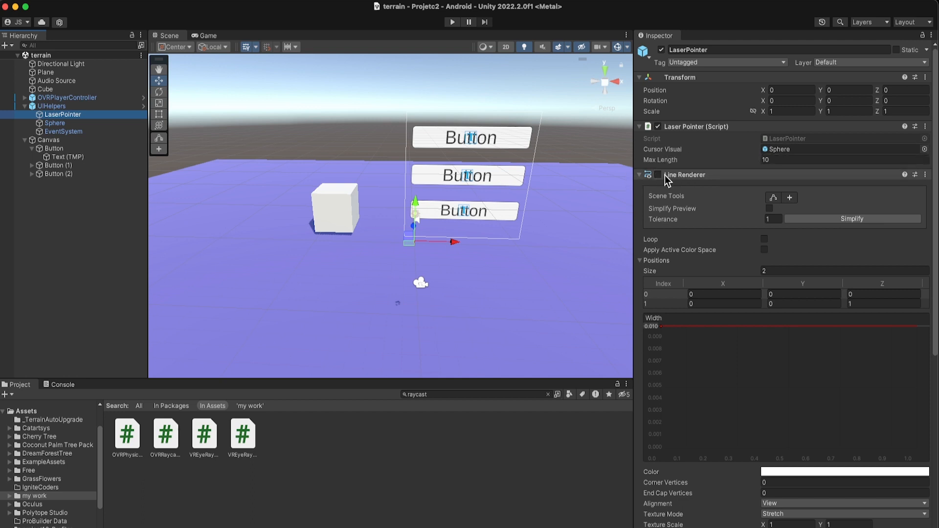
left_click(52, 116)
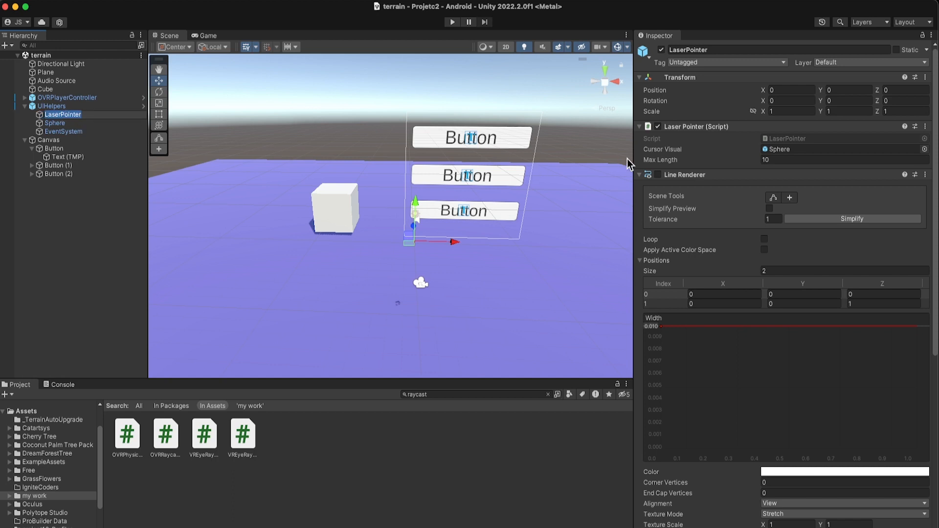
left_click(658, 175)
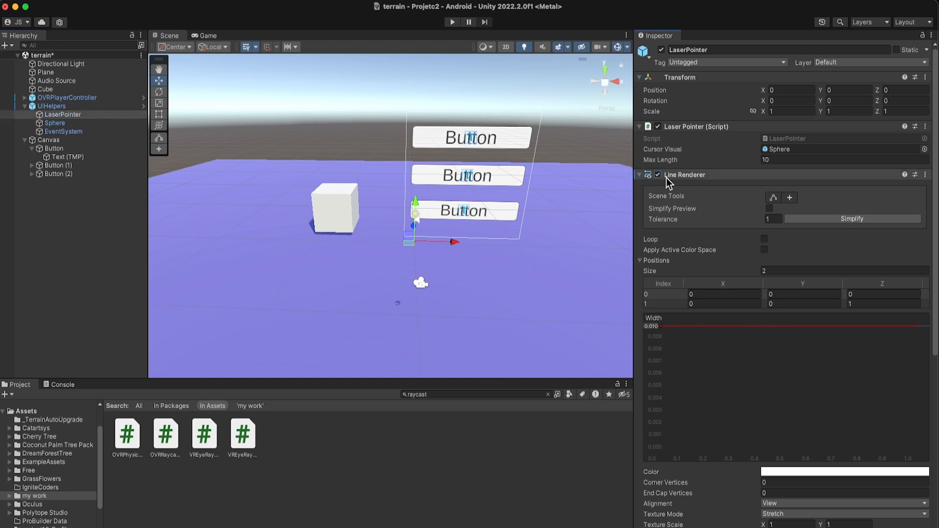
Set the start of the LaserPointer's Line Renderer color gradient to green, keeping the white end, and save the scene.
scroll(707, 231, "down", 10)
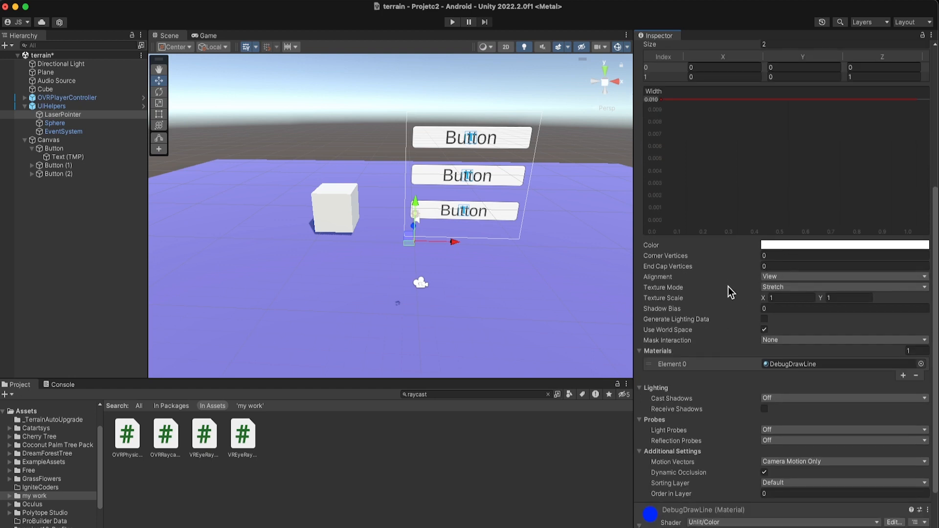
scroll(729, 291, "down", 3)
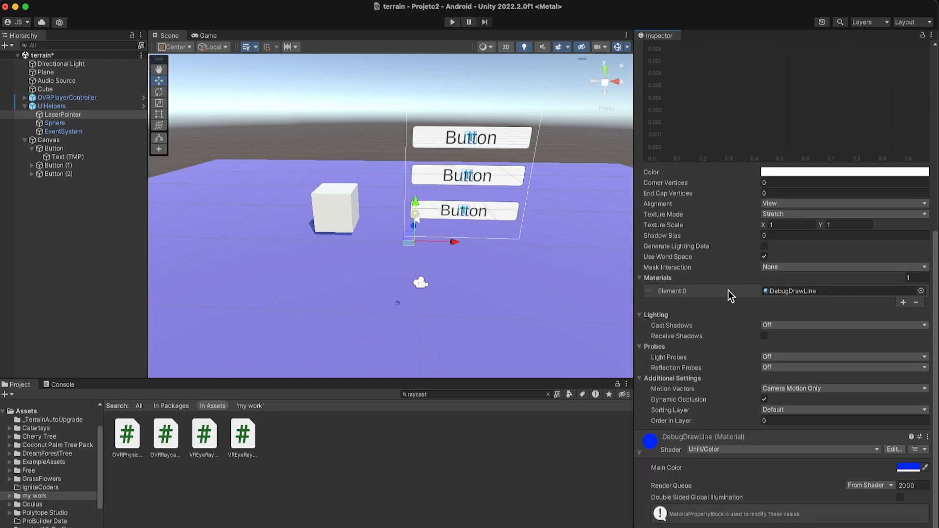
scroll(729, 290, "up", 2)
scroll(736, 267, "up", 2)
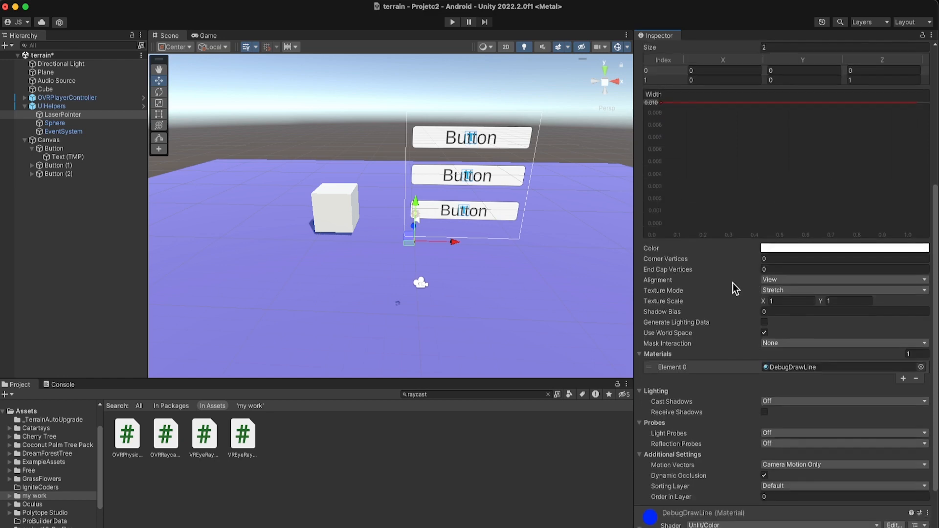
left_click(789, 249)
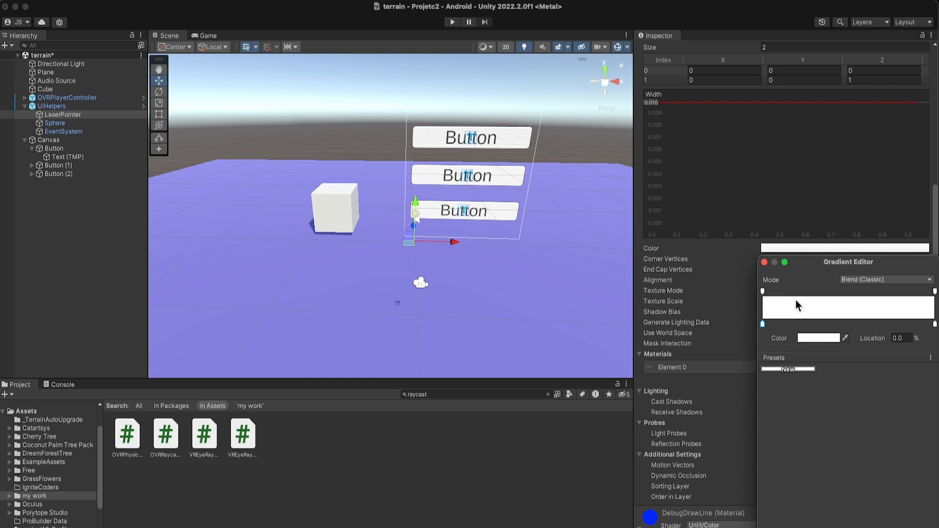
left_click(808, 339)
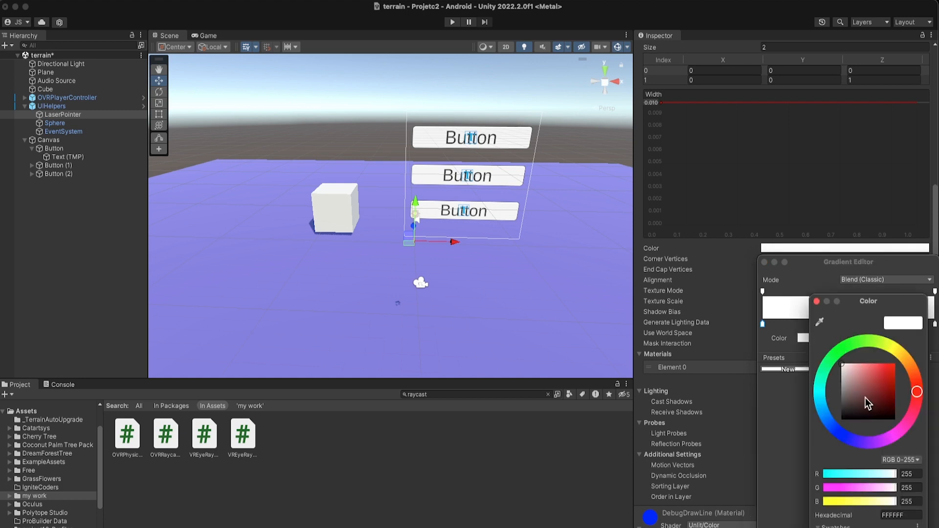
left_click(849, 348)
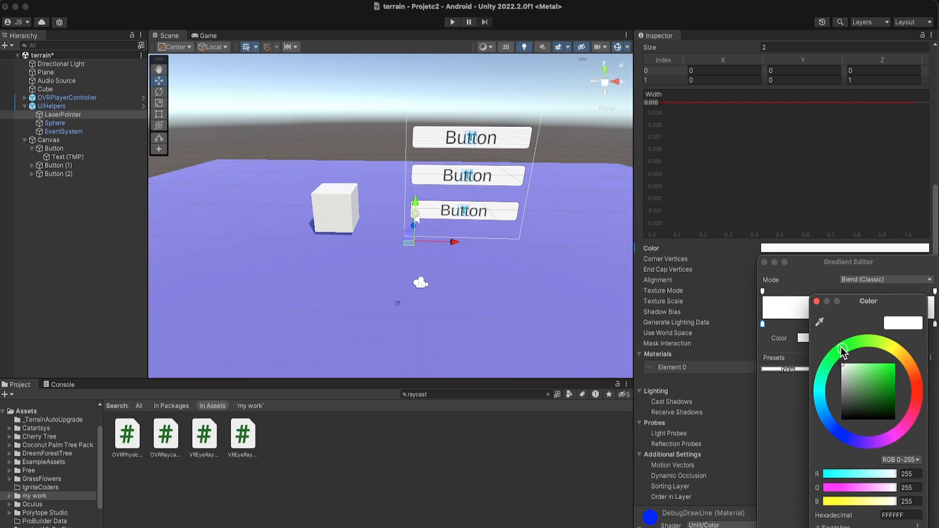
left_click(894, 380)
left_click(817, 302)
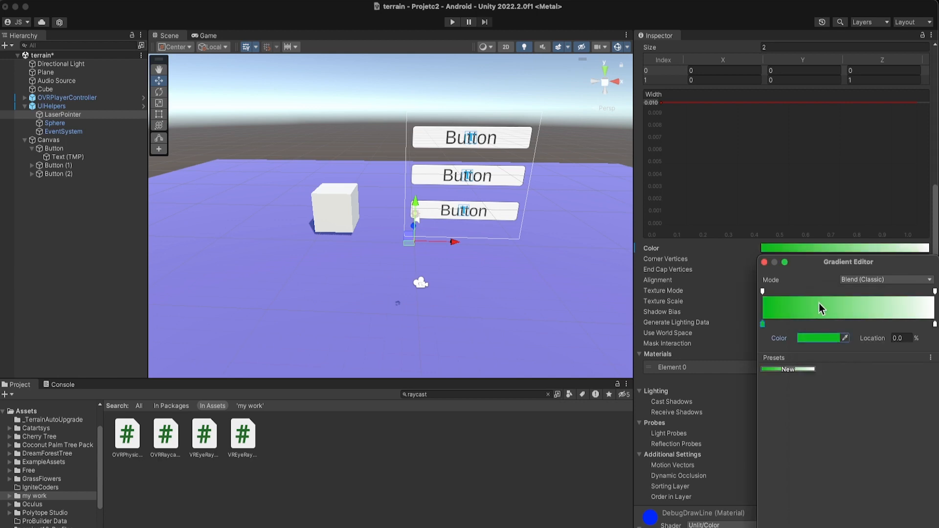
left_click(765, 263)
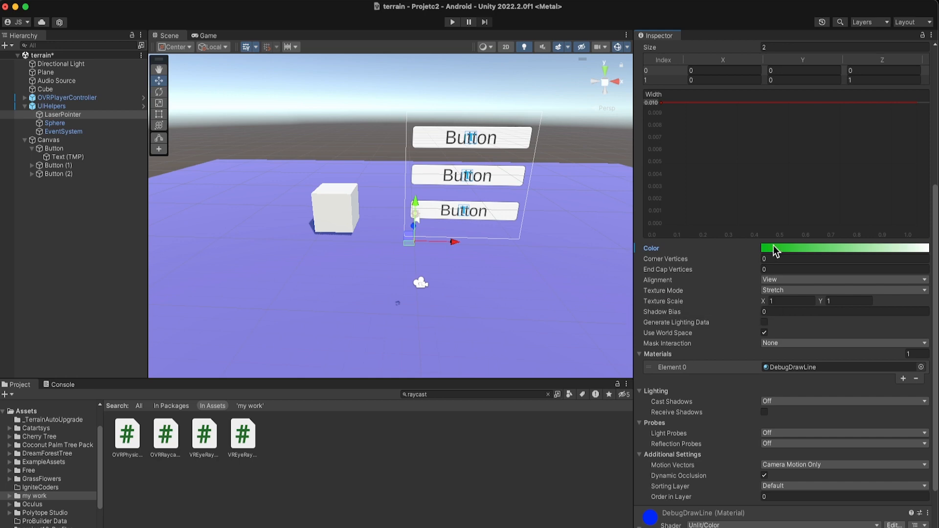
scroll(690, 431, "down", 3)
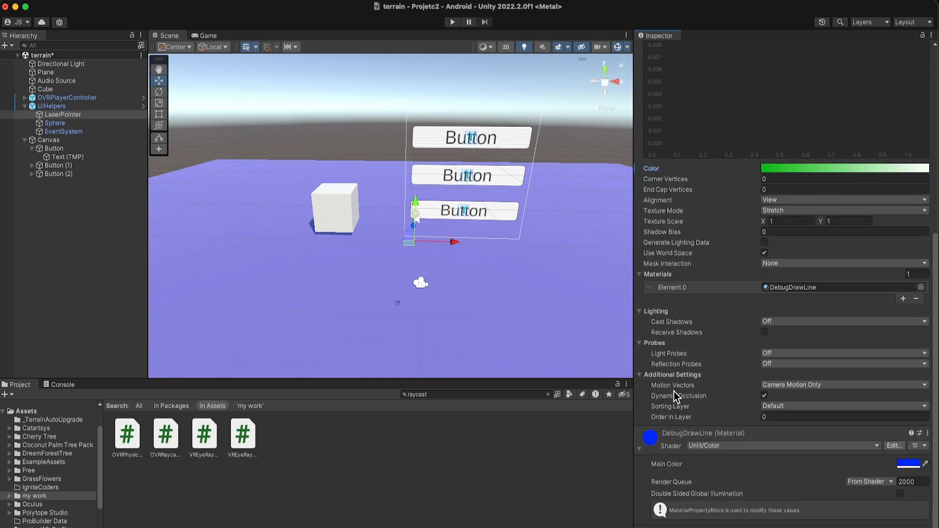
scroll(675, 396, "up", 10)
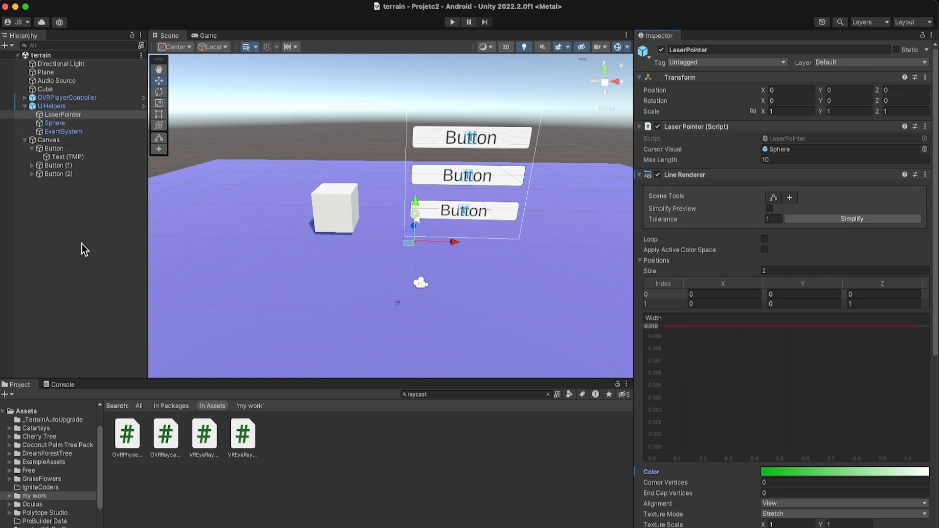
Open the Build Settings and build the terrain scene for Android.
left_click(61, 3)
left_click(75, 145)
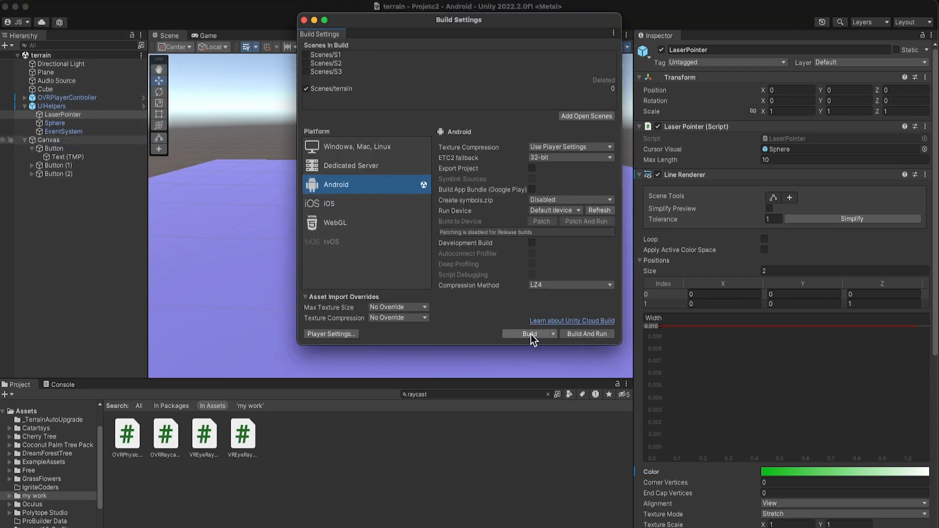
left_click(530, 333)
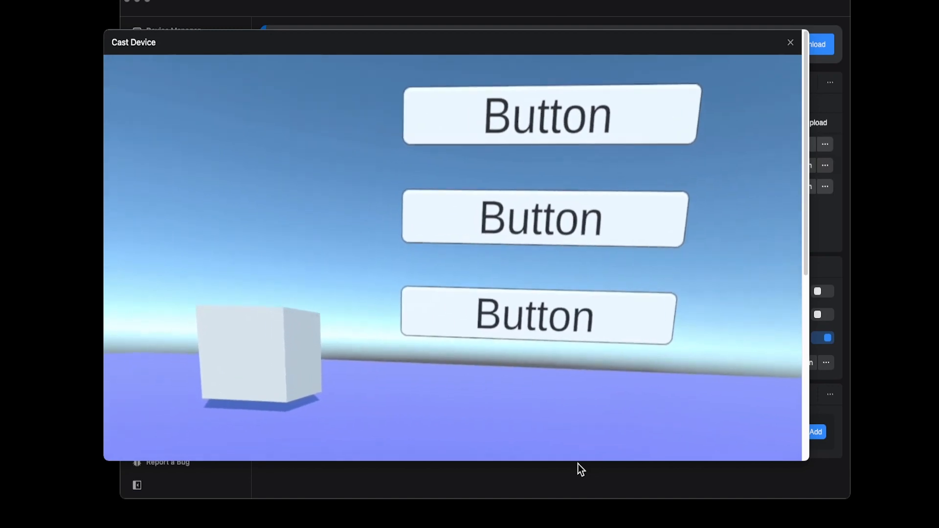